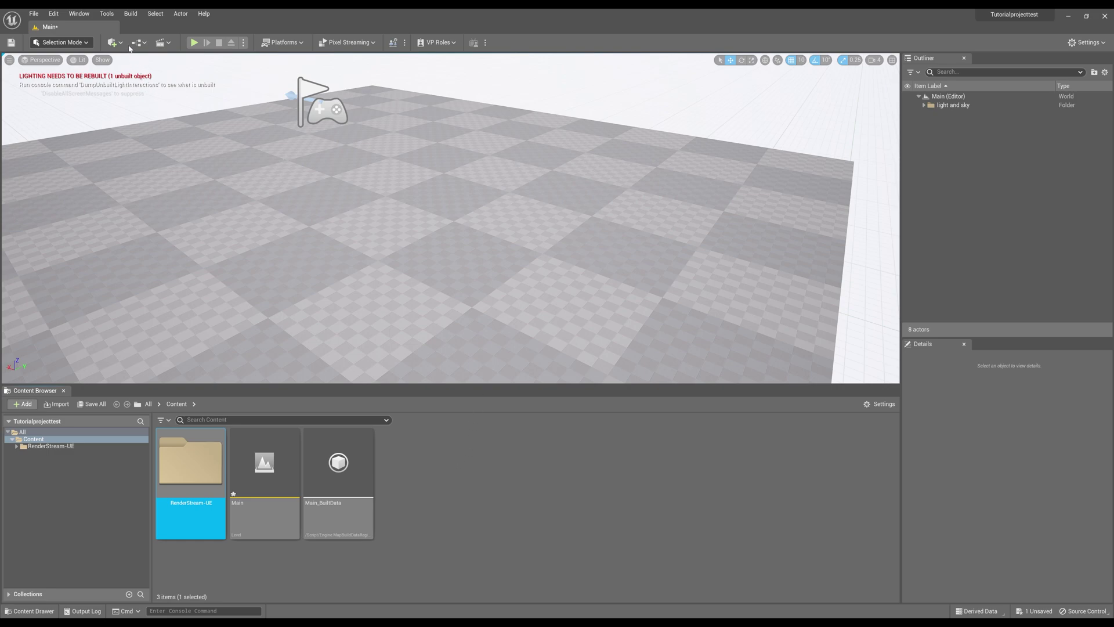
# - Add an empty Actor to the level and rename it RS_ACTOR
pyautogui.click(128, 44)
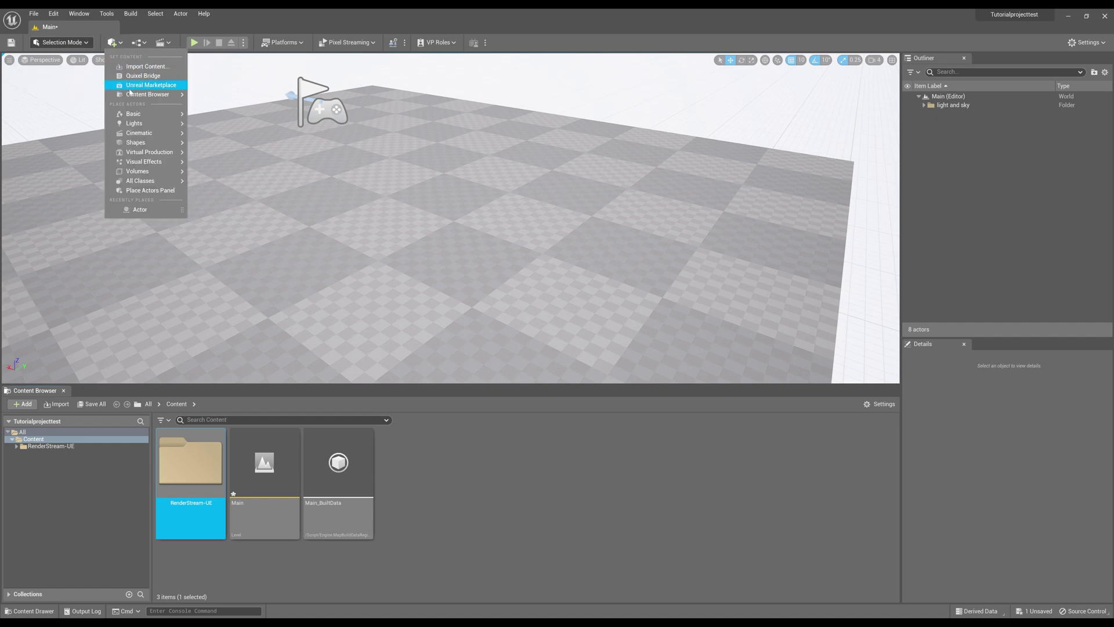
pyautogui.moveTo(138, 116)
pyautogui.click(211, 117)
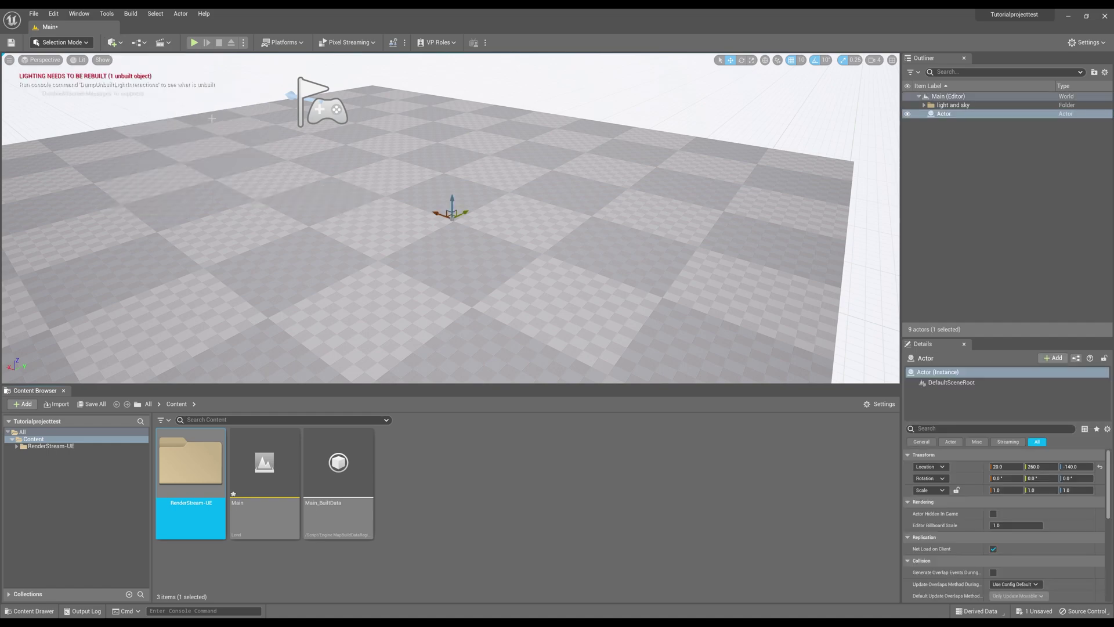
pyautogui.click(944, 114)
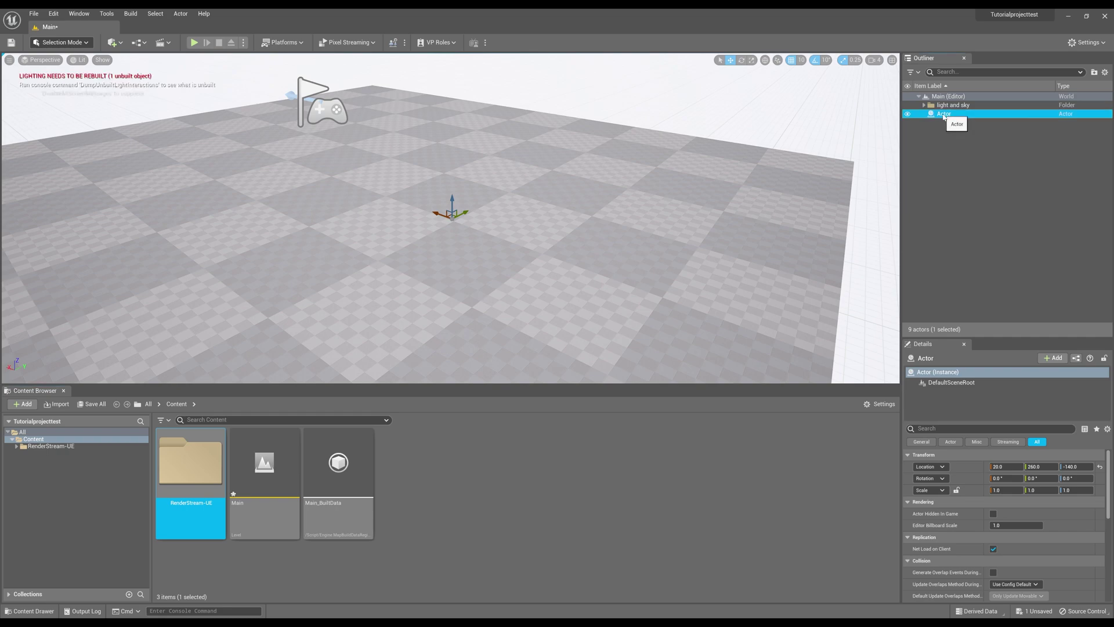
pyautogui.press('F2')
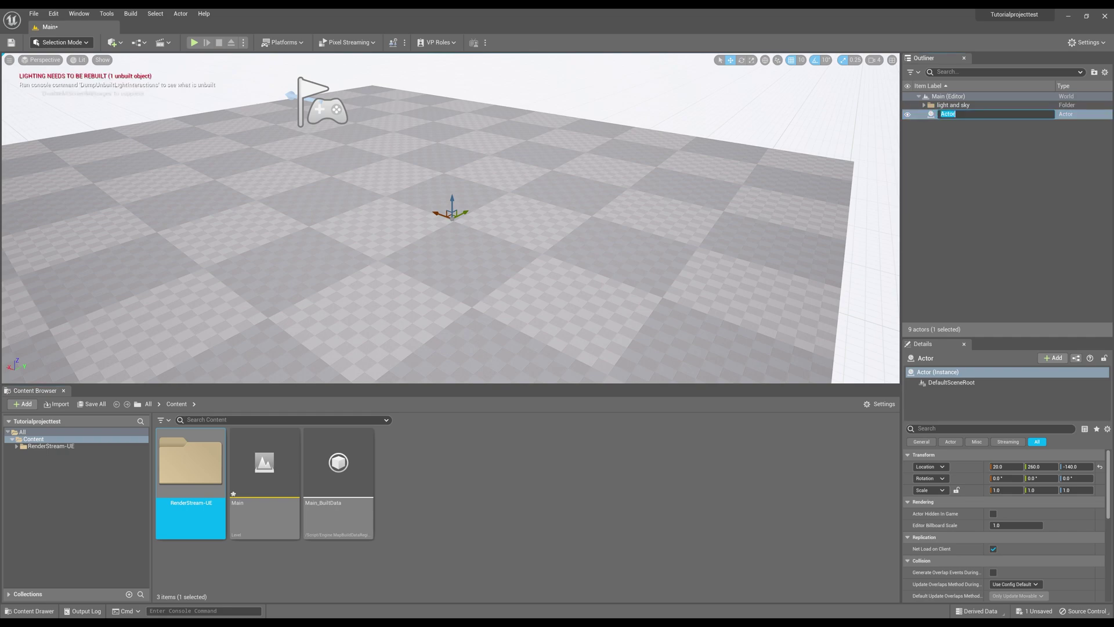
pyautogui.write('RS_ACTOR')
pyautogui.press('Return')
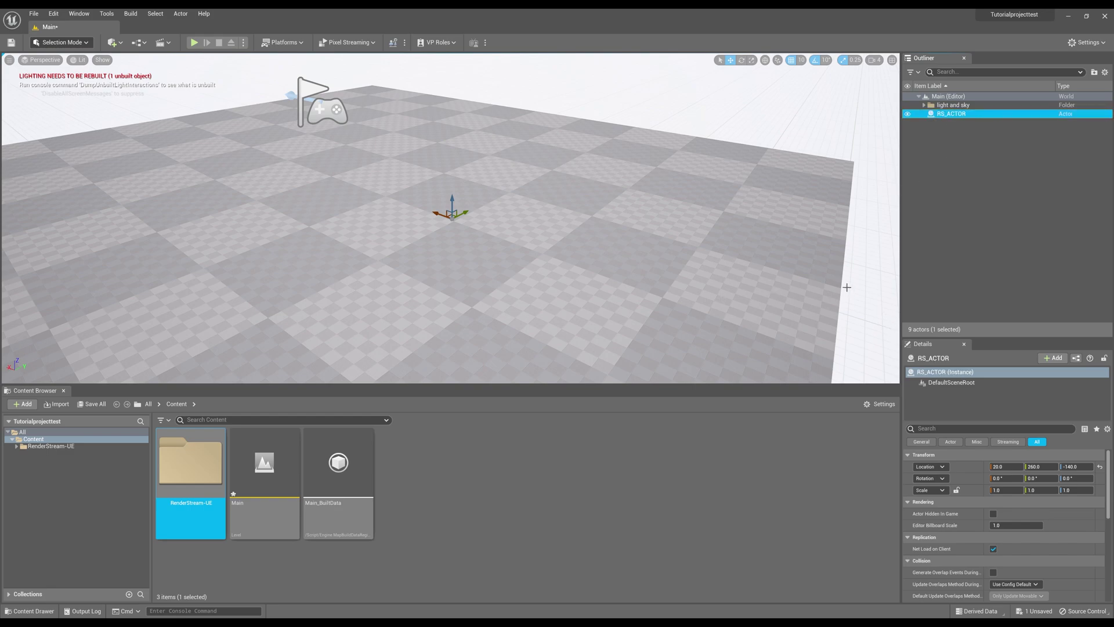
# - Place a Cine Camera Actor in the level and duplicate it twice
pyautogui.click(113, 42)
pyautogui.moveTo(146, 125)
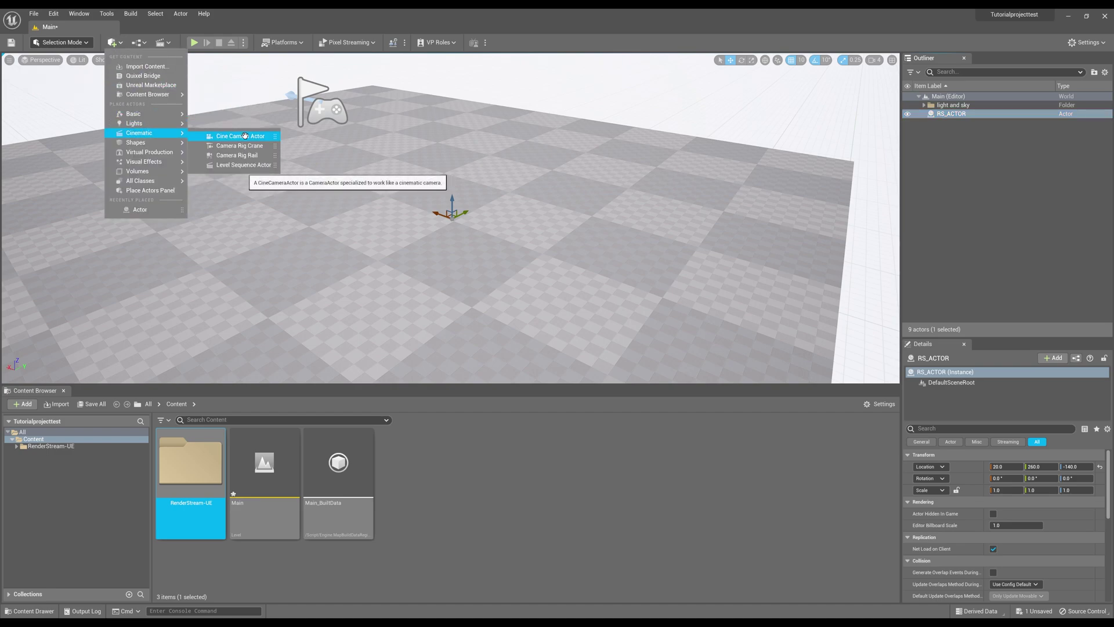
pyautogui.click(244, 136)
pyautogui.click(942, 114)
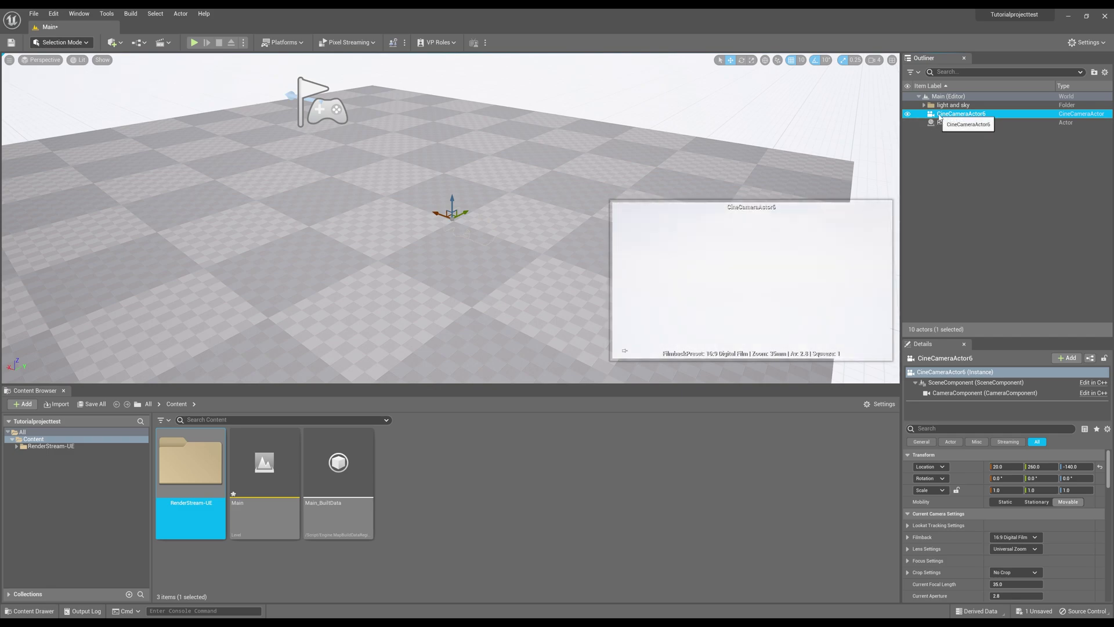
pyautogui.hotkey('ctrl', 'd')
pyautogui.hotkey('ctrl', 'd')
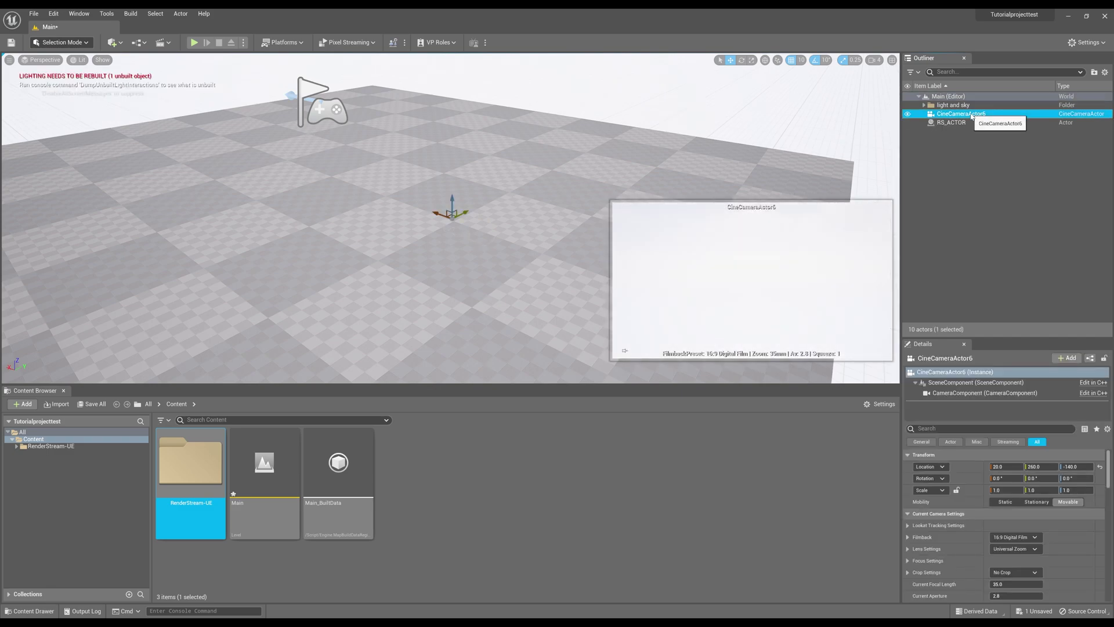
# - Parent all three cine camera actors to RS_ACTOR in the Outliner
pyautogui.click(961, 122)
pyautogui.click(961, 113)
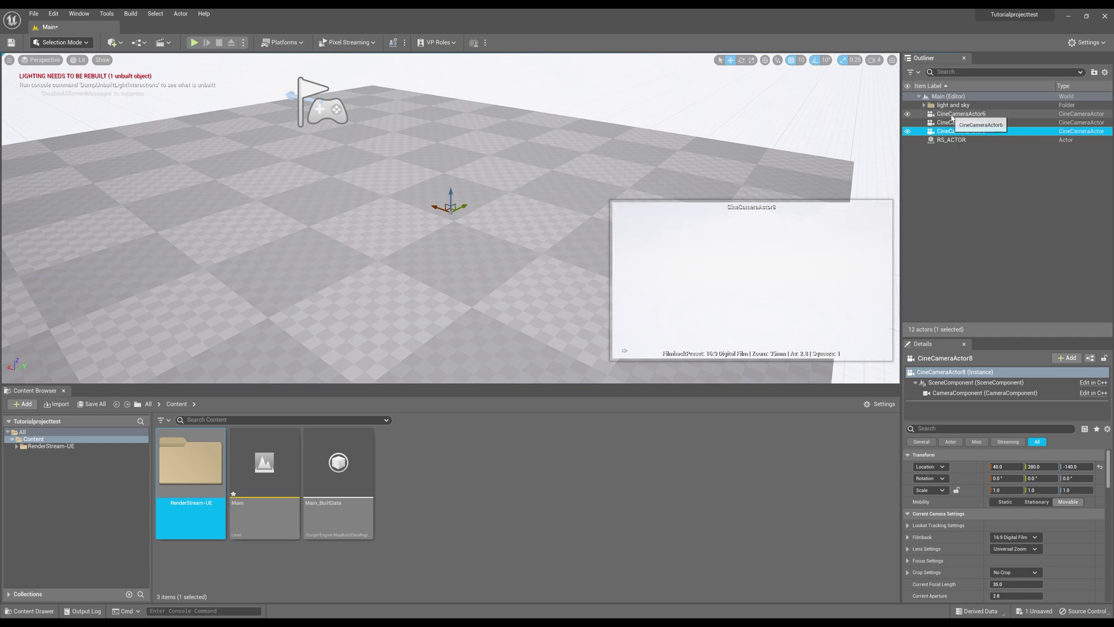
pyautogui.keyDown('shift'); pyautogui.click(962, 131); pyautogui.keyUp('shift')
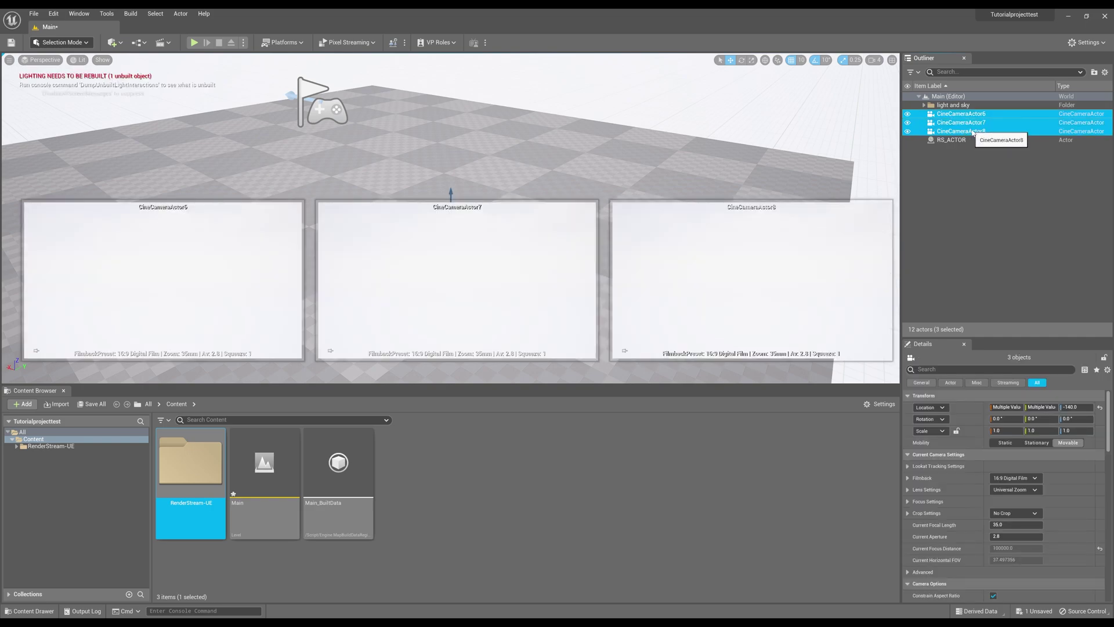
pyautogui.moveTo(963, 133); pyautogui.dragTo(960, 141)
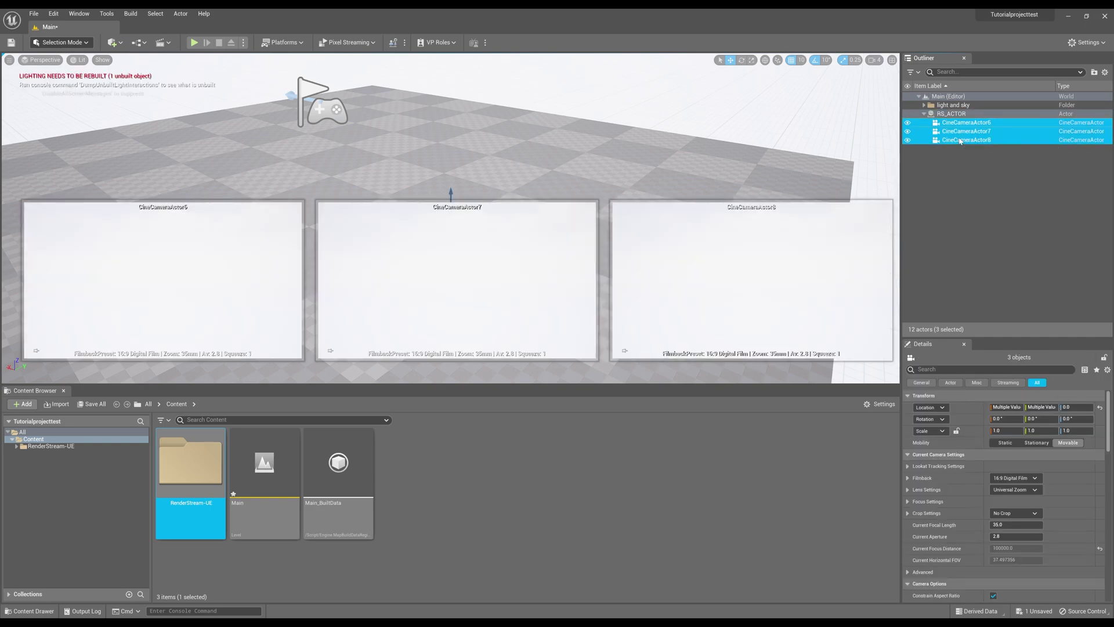
pyautogui.click(948, 185)
pyautogui.click(924, 114)
pyautogui.click(925, 113)
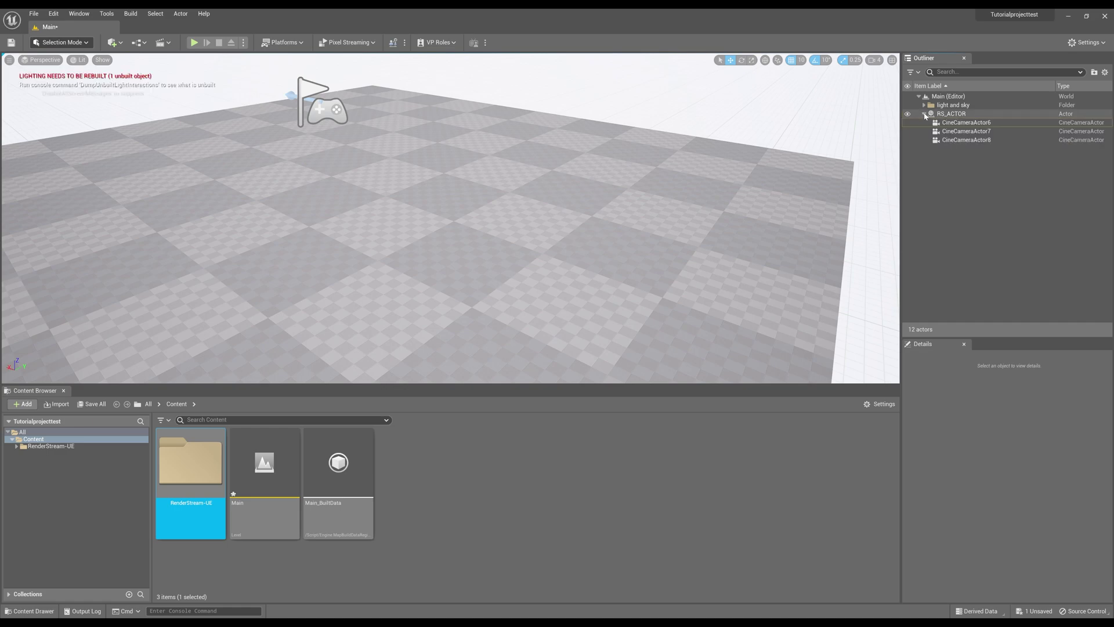
pyautogui.click(924, 114)
pyautogui.click(924, 113)
pyautogui.click(954, 114)
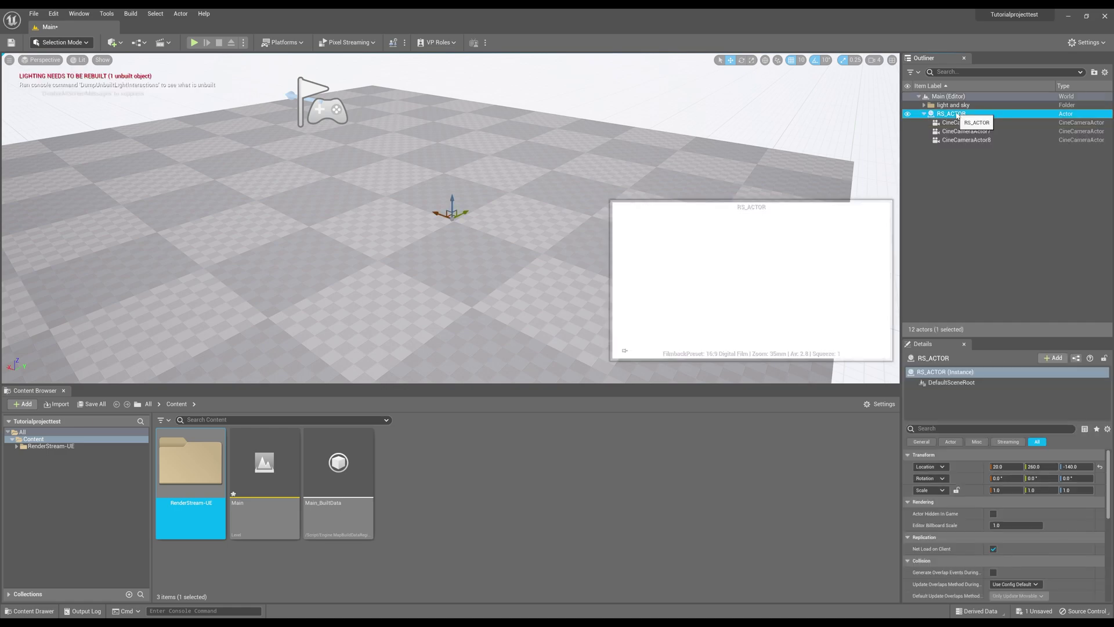
# - Rename the first cine camera under RS_ACTOR, CineCameraActor6, as RS_Main_Cam
pyautogui.click(958, 123)
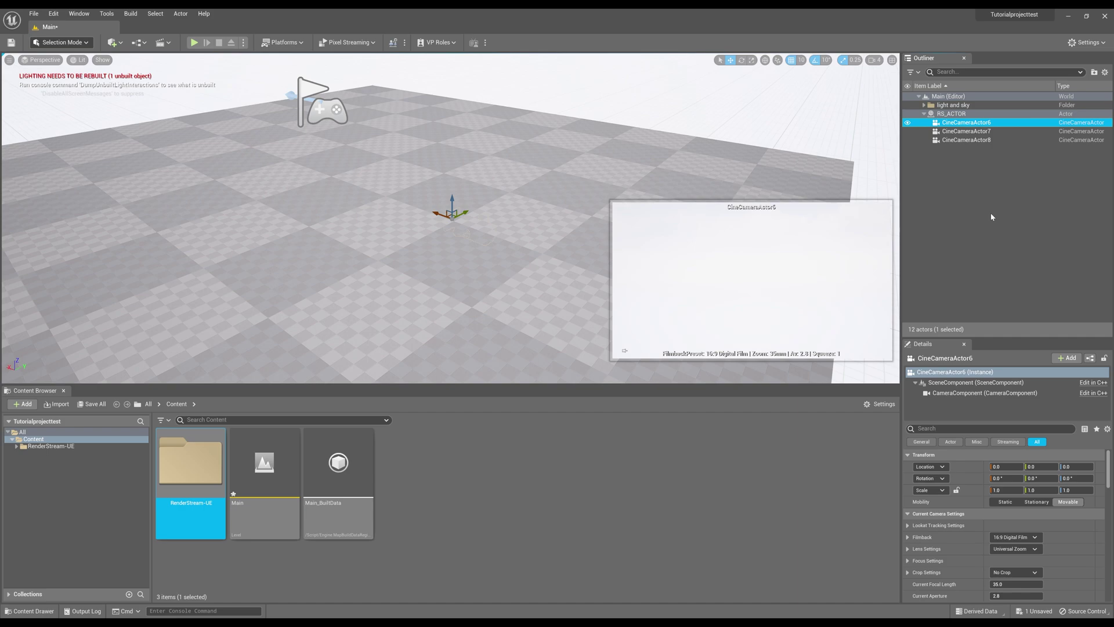
pyautogui.press('F2')
pyautogui.write('RS')
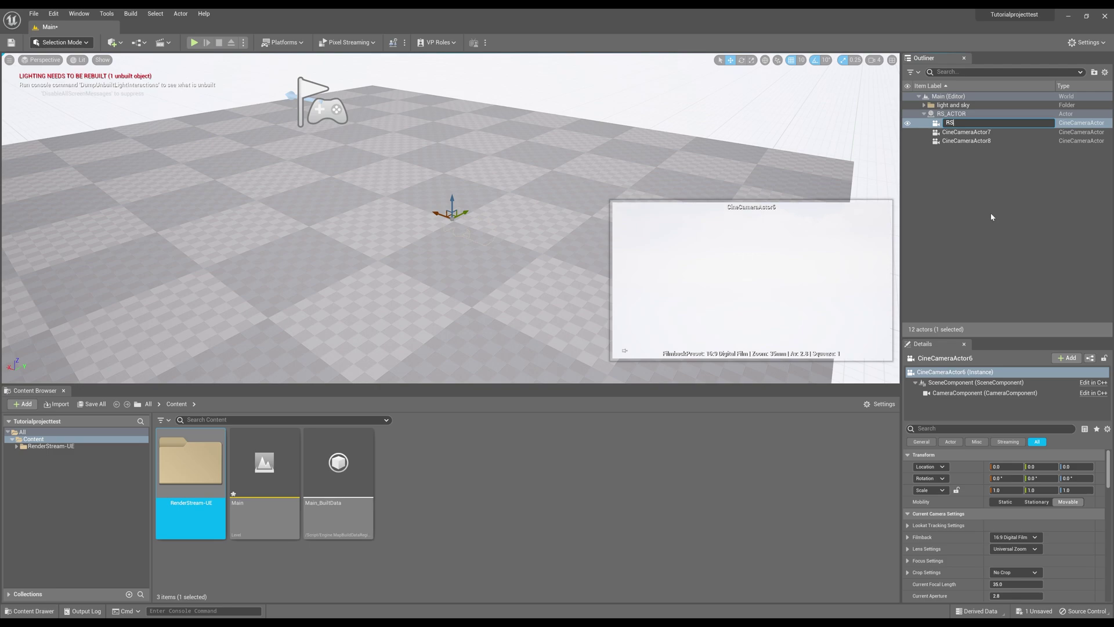
pyautogui.write('_Main_Cam')
pyautogui.press('Return')
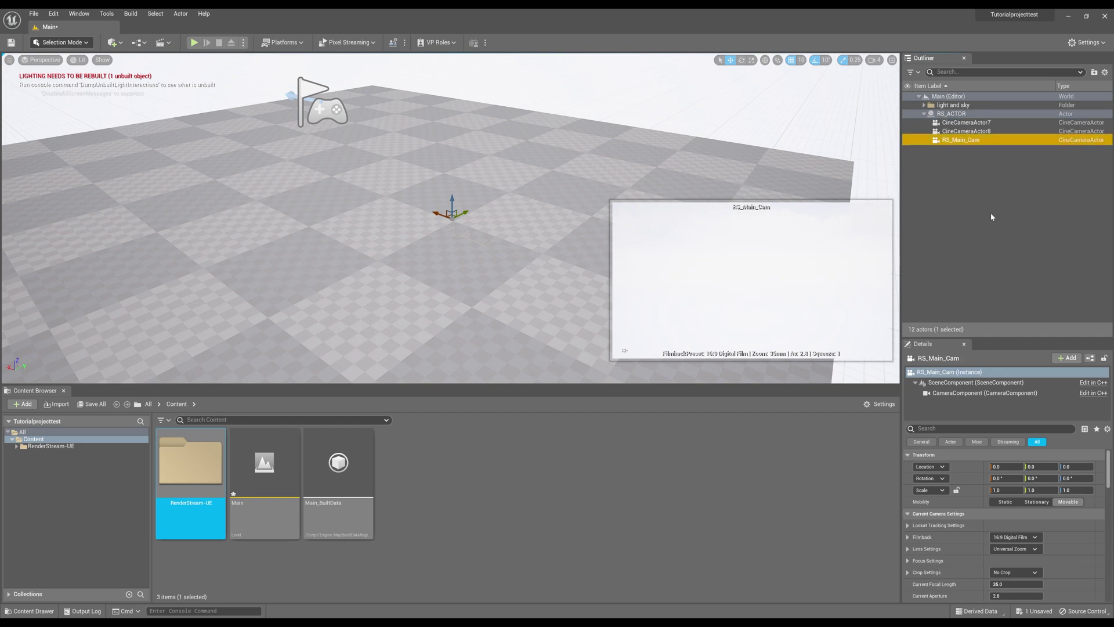
# - Rename the camera CineCameraActor7 under RS_ACTOR as RS_OOF_Cam
pyautogui.click(965, 123)
pyautogui.press('F2')
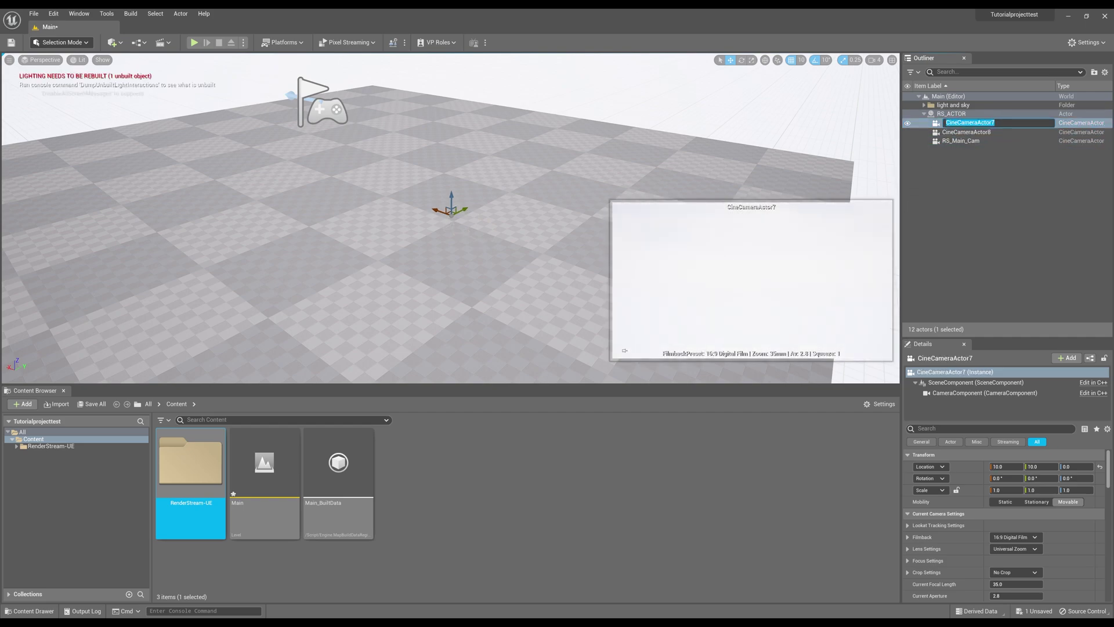
pyautogui.write('RS_OOF_Cam')
pyautogui.press('Return')
# - Rename the remaining default-named camera under RS_ACTOR as RS_AR_Cam
pyautogui.click(966, 122)
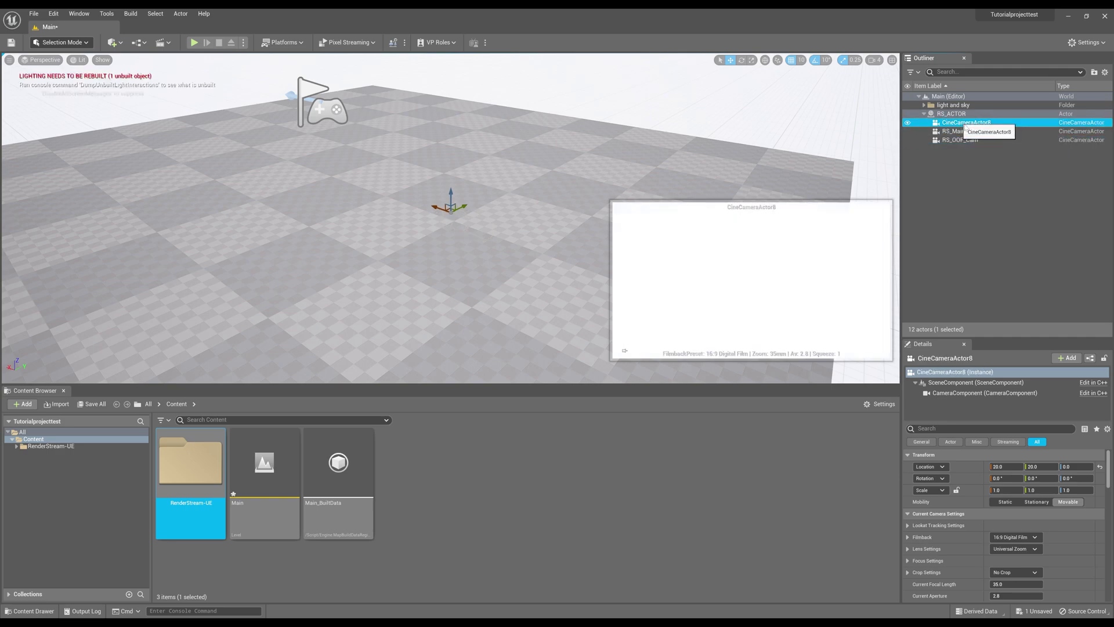
pyautogui.press('F2')
pyautogui.write('R')
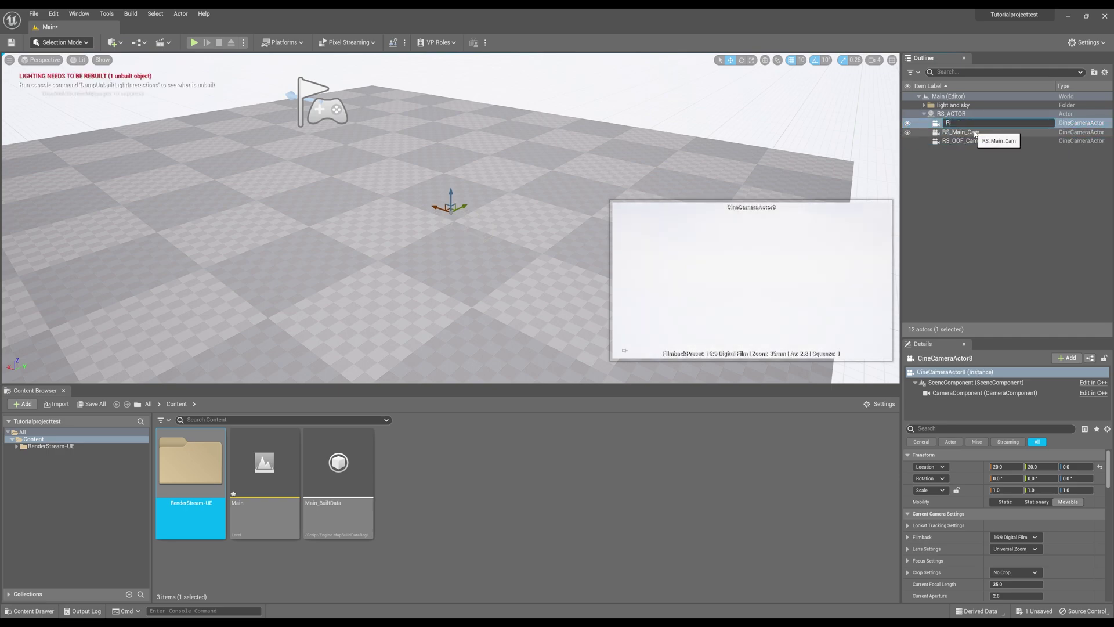
pyautogui.write('S_AR_Cam')
pyautogui.press('Return')
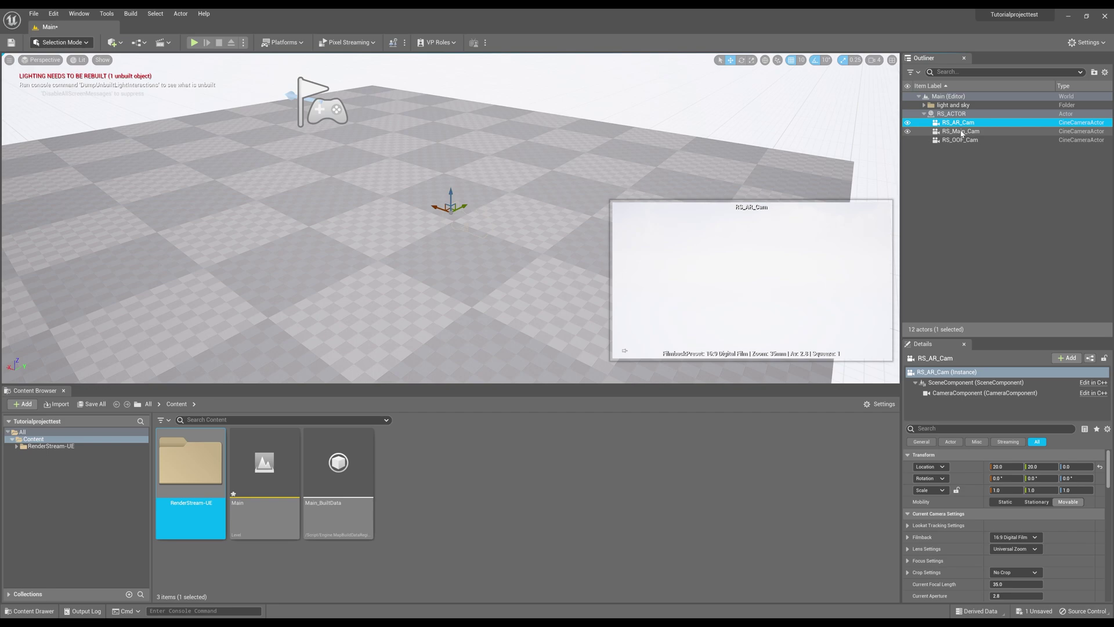
pyautogui.click(960, 132)
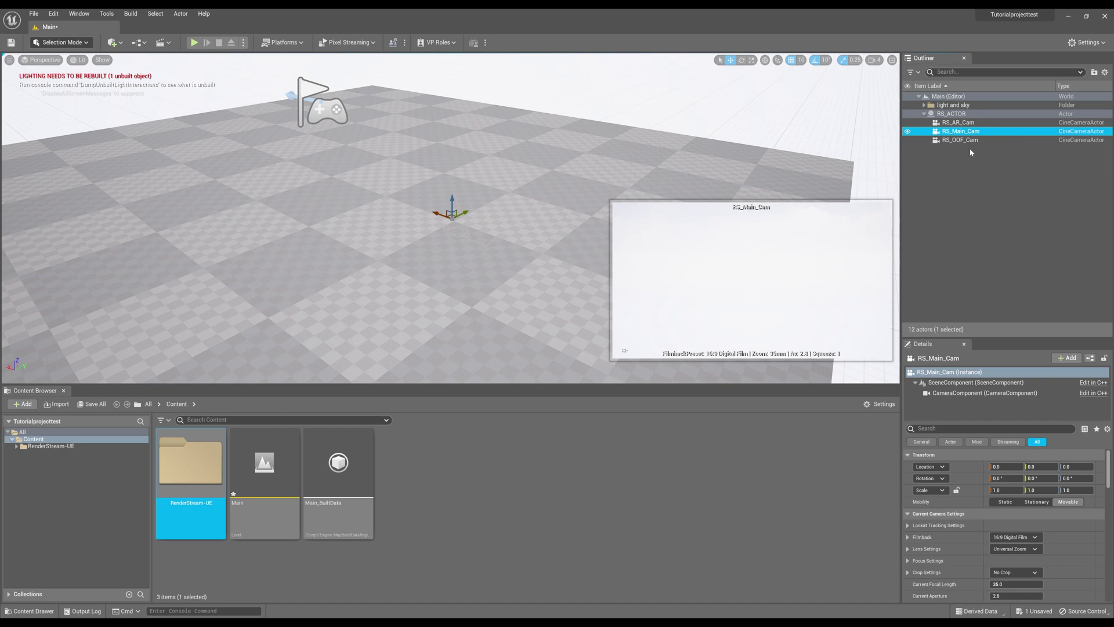
pyautogui.click(968, 143)
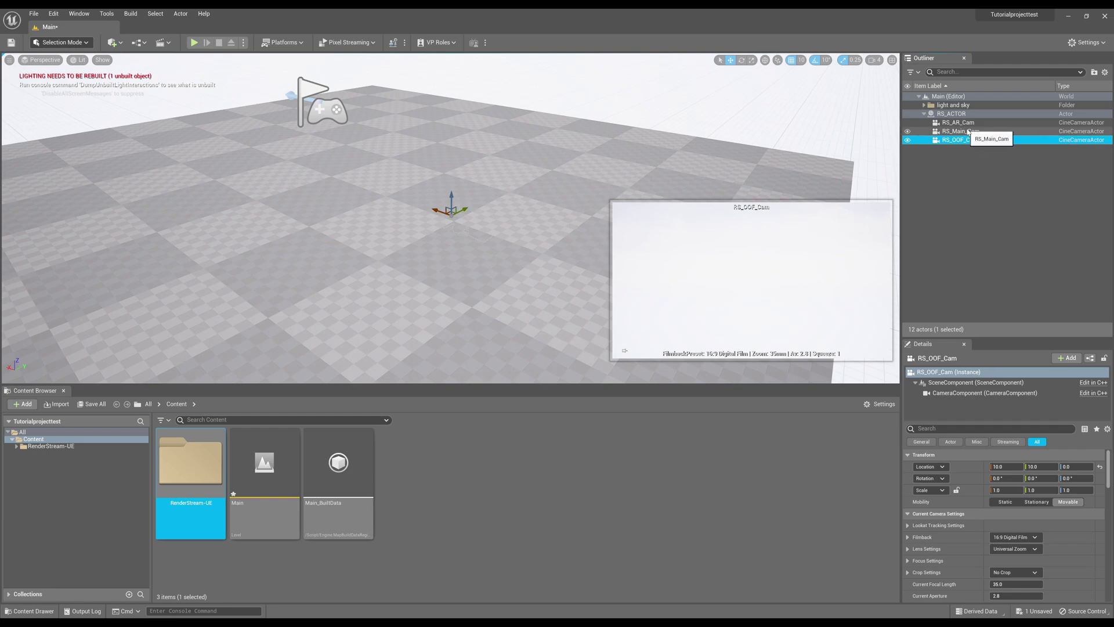
pyautogui.click(962, 123)
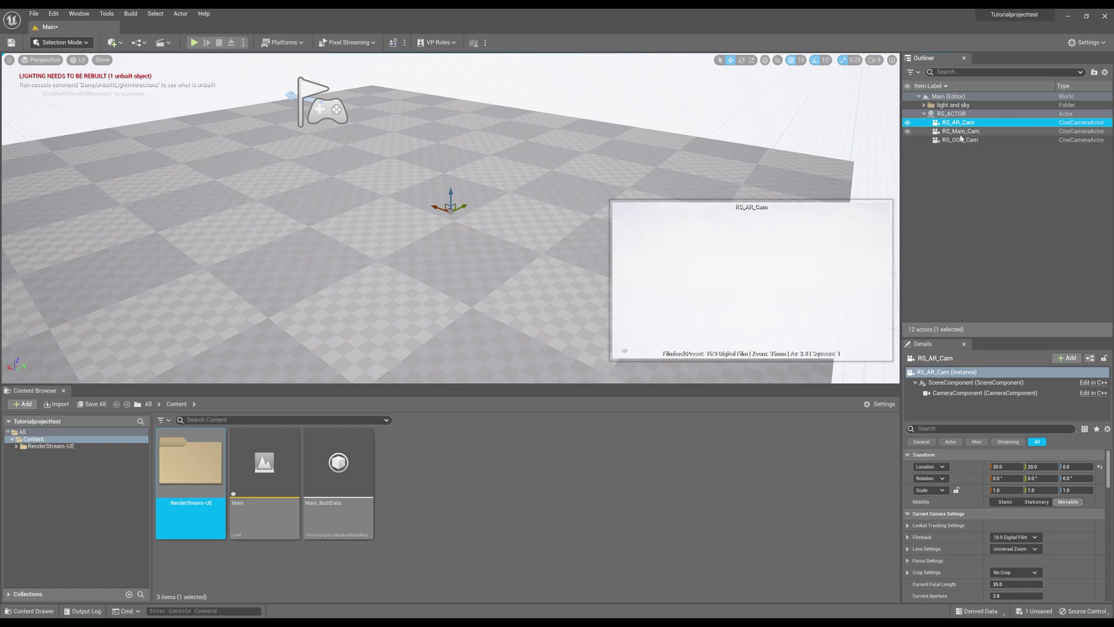
# - Set the X and Y location of RS_OOF_Cam to 0 relative to its parent actor
pyautogui.click(961, 140)
pyautogui.click(1006, 467)
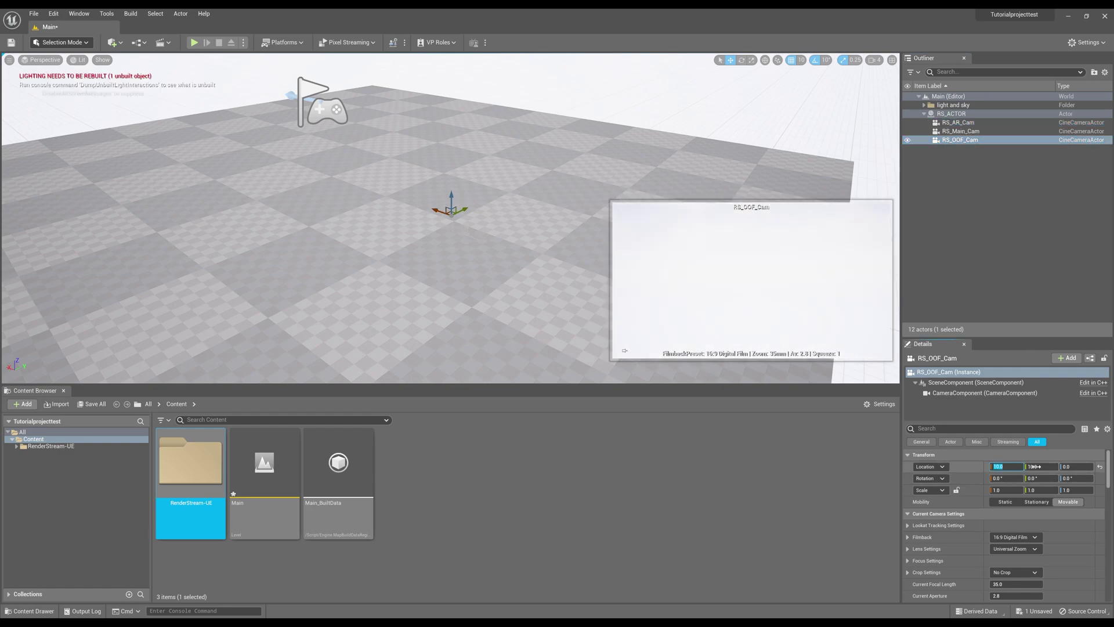
pyautogui.write('0')
pyautogui.press('Tab')
pyautogui.write('0')
pyautogui.press('Tab')
# - Set the X and Y location of RS_AR_Cam to 0 relative to its parent actor
pyautogui.click(965, 134)
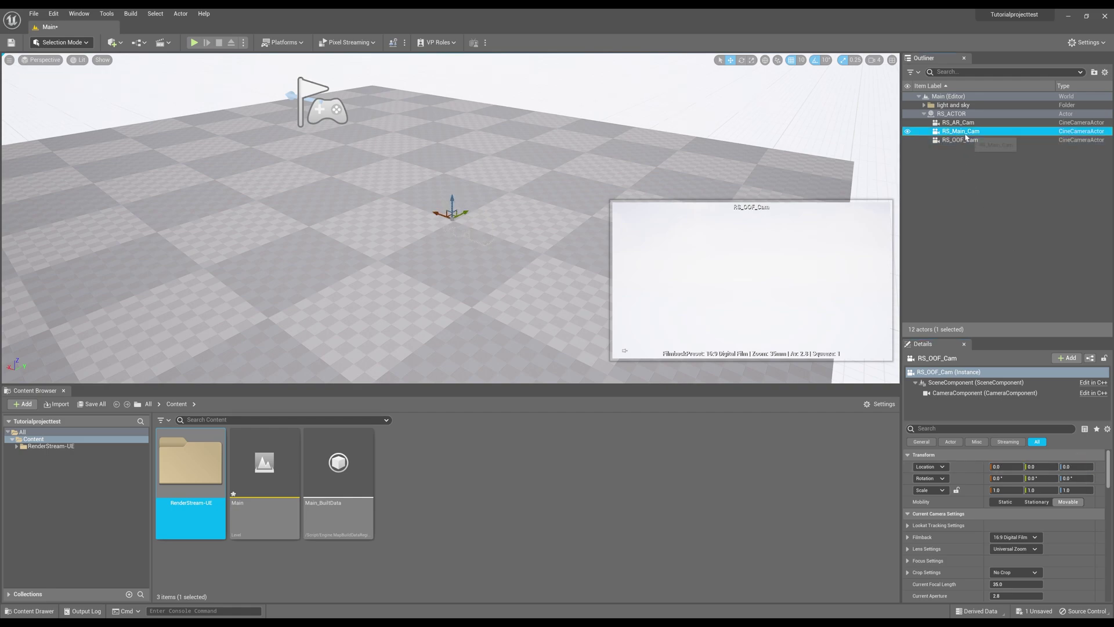
pyautogui.click(958, 123)
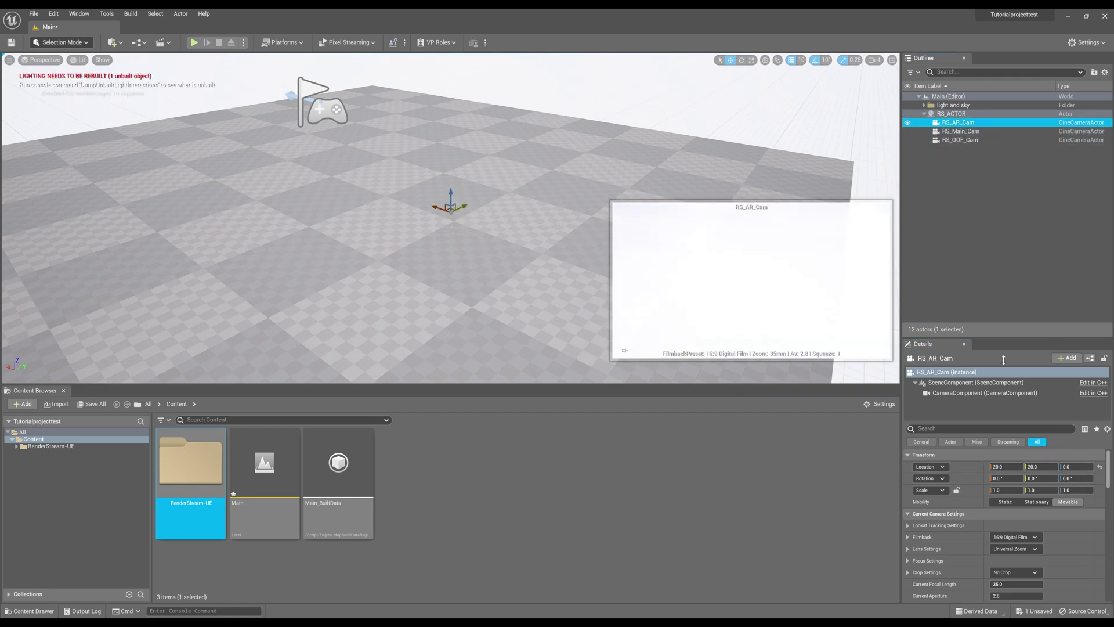
pyautogui.click(1007, 467)
pyautogui.write('0')
pyautogui.press('Tab')
pyautogui.write('0')
pyautogui.press('Tab')
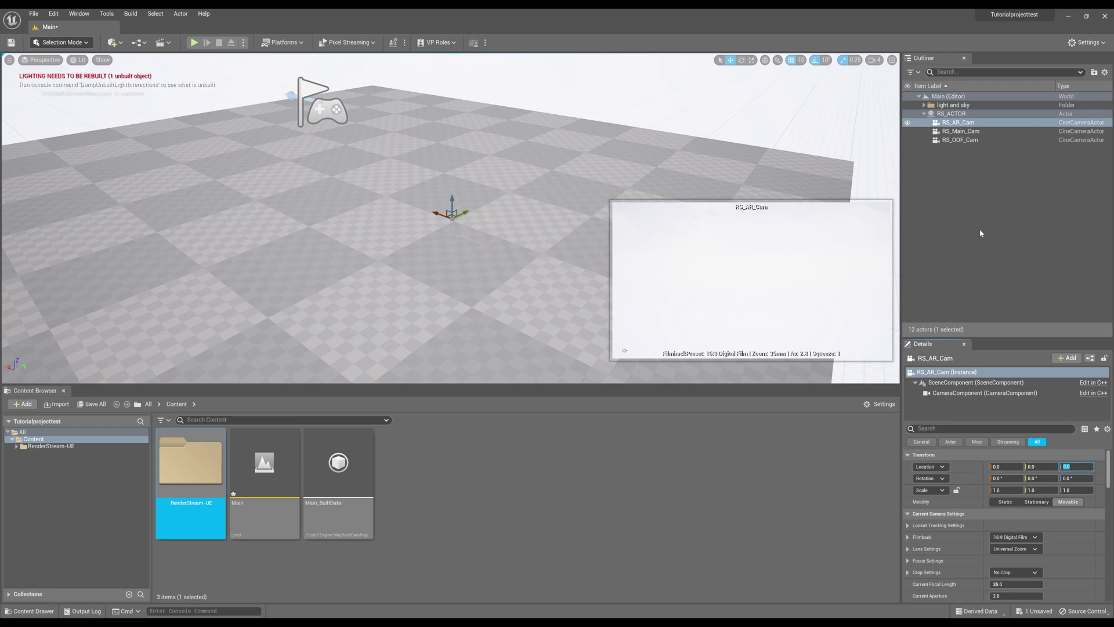
# - Move RS_ACTOR with its child cameras along the X axis to about -110
pyautogui.click(980, 233)
pyautogui.click(952, 114)
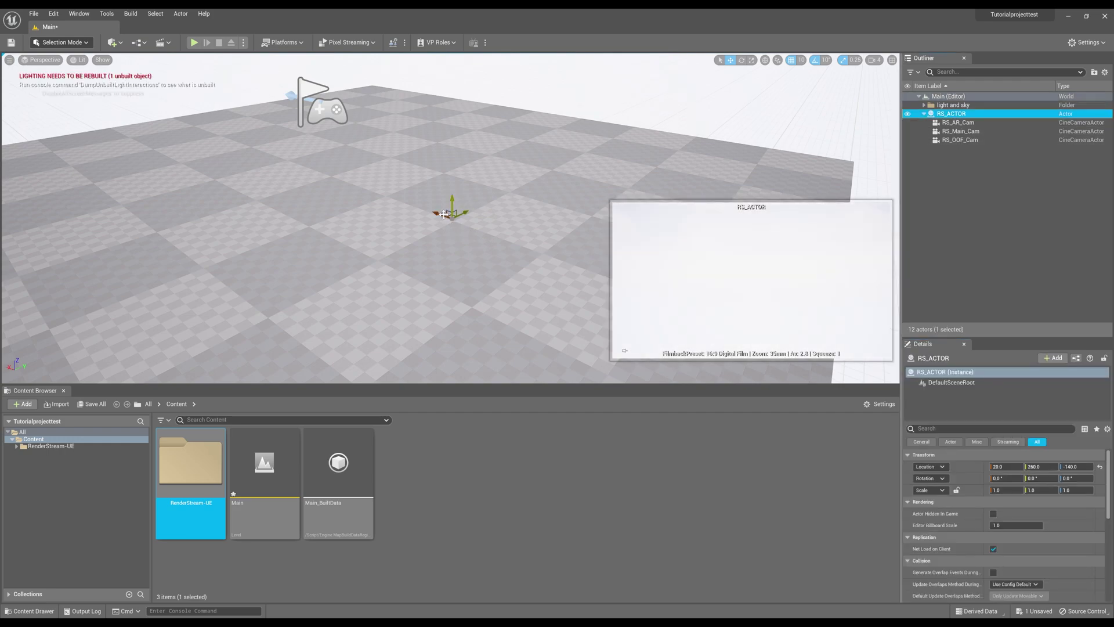
pyautogui.moveTo(443, 214); pyautogui.dragTo(510, 235)
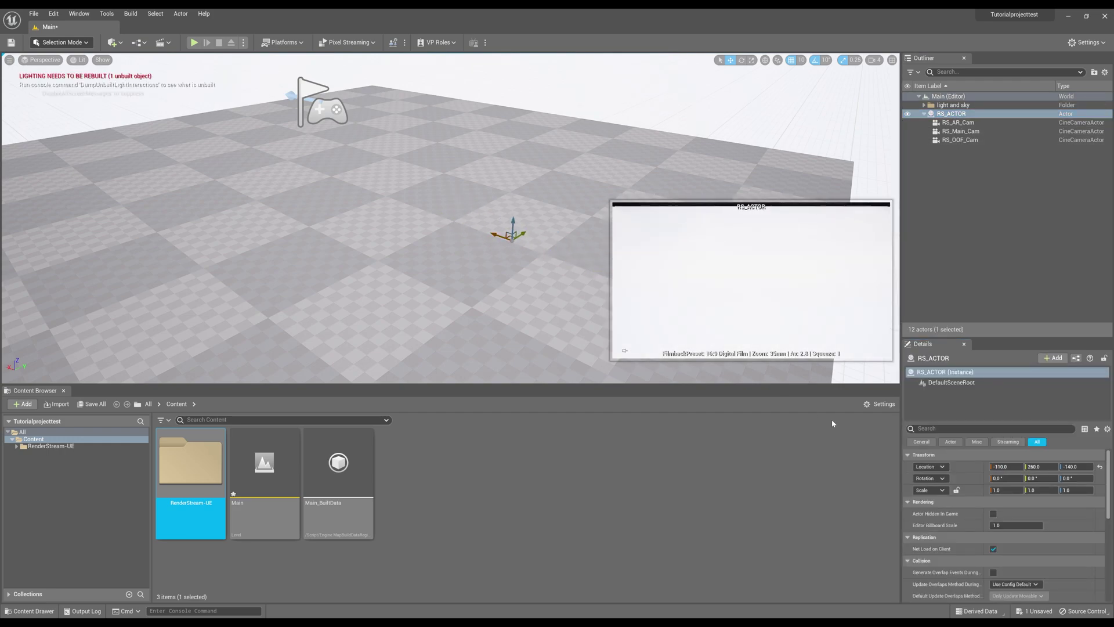
# - Set the X, Y and Z location of RS_ACTOR to 0 so it sits at the world origin
pyautogui.click(1009, 467)
pyautogui.write('0')
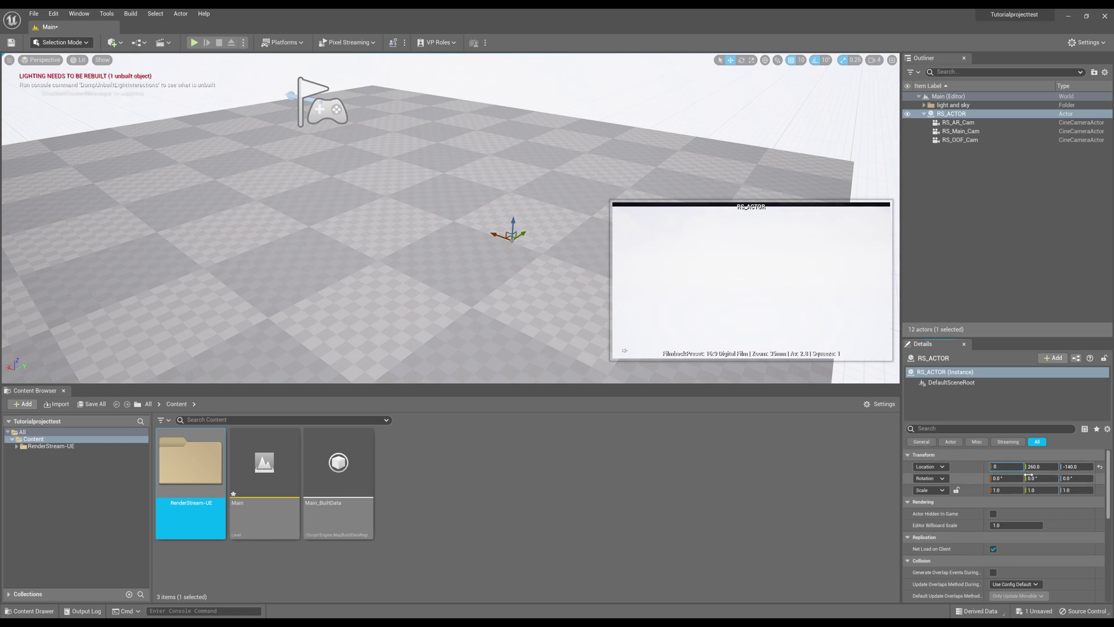
pyautogui.click(1039, 467)
pyautogui.write('0')
pyautogui.click(1077, 467)
pyautogui.write('0')
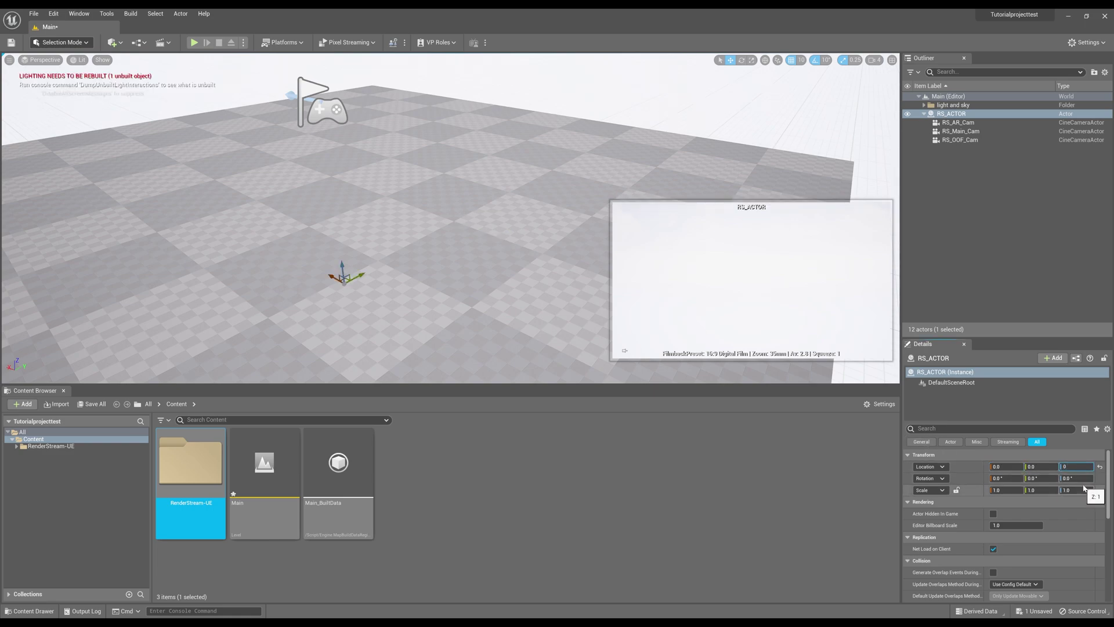
# - Raise RS_ACTOR above the floor by setting its Z location to 20
pyautogui.click(1074, 478)
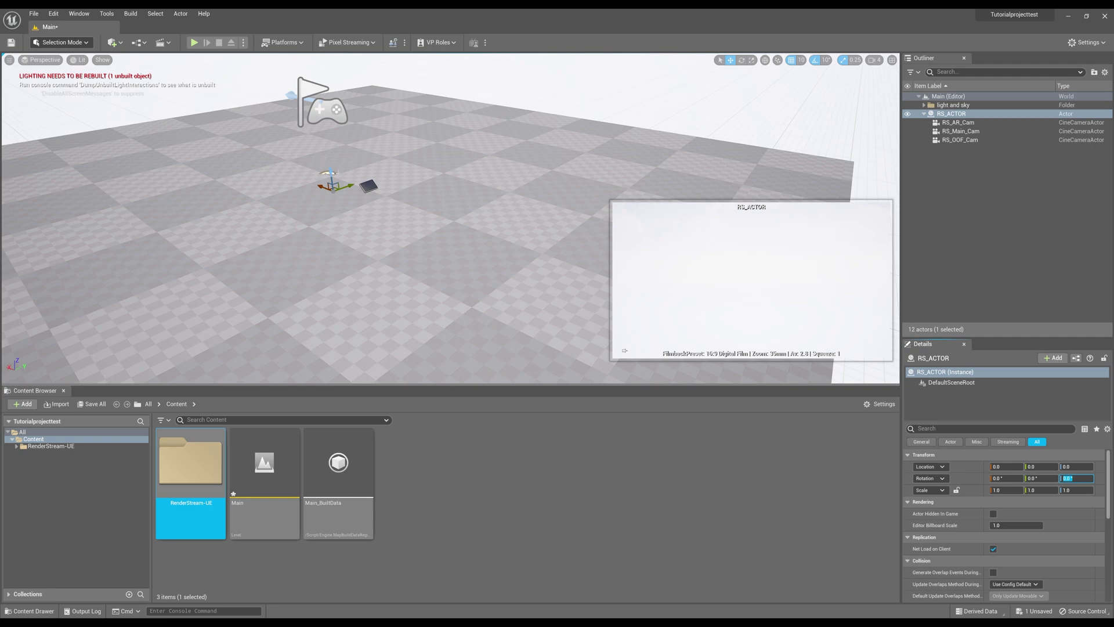
pyautogui.click(1076, 466)
pyautogui.write('20')
pyautogui.press('Return')
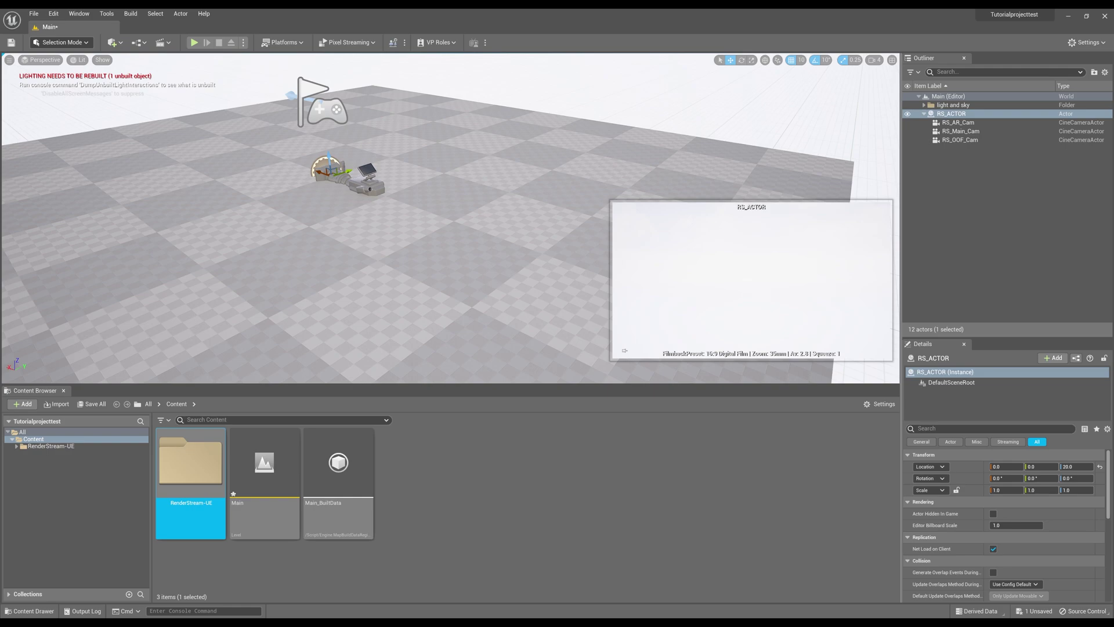
pyautogui.press('Left')
pyautogui.press('Up')
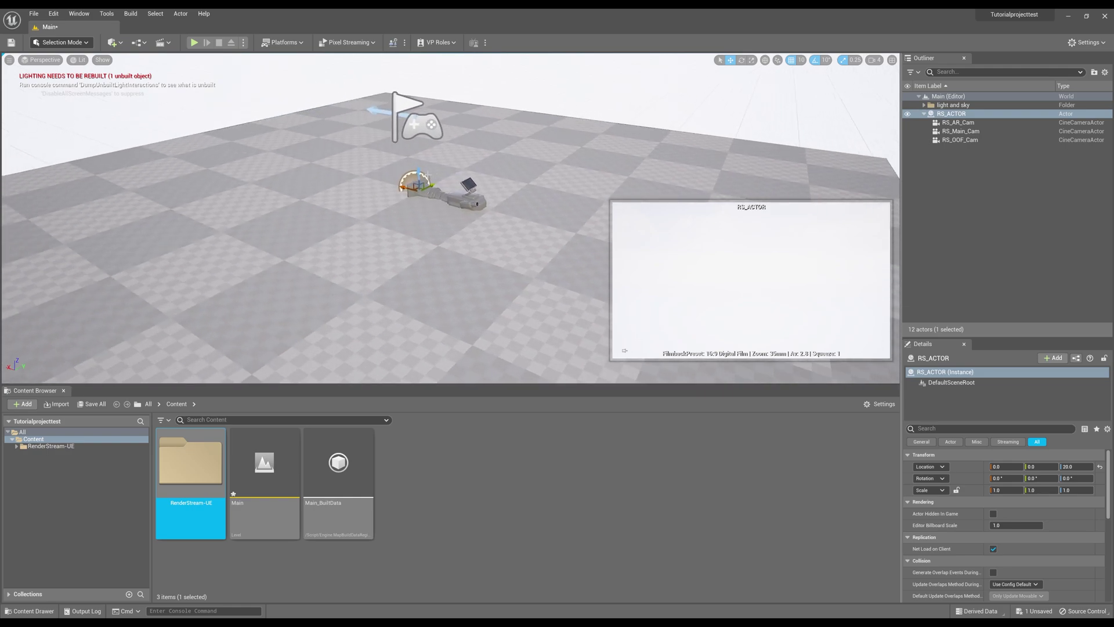
pyautogui.press('f')
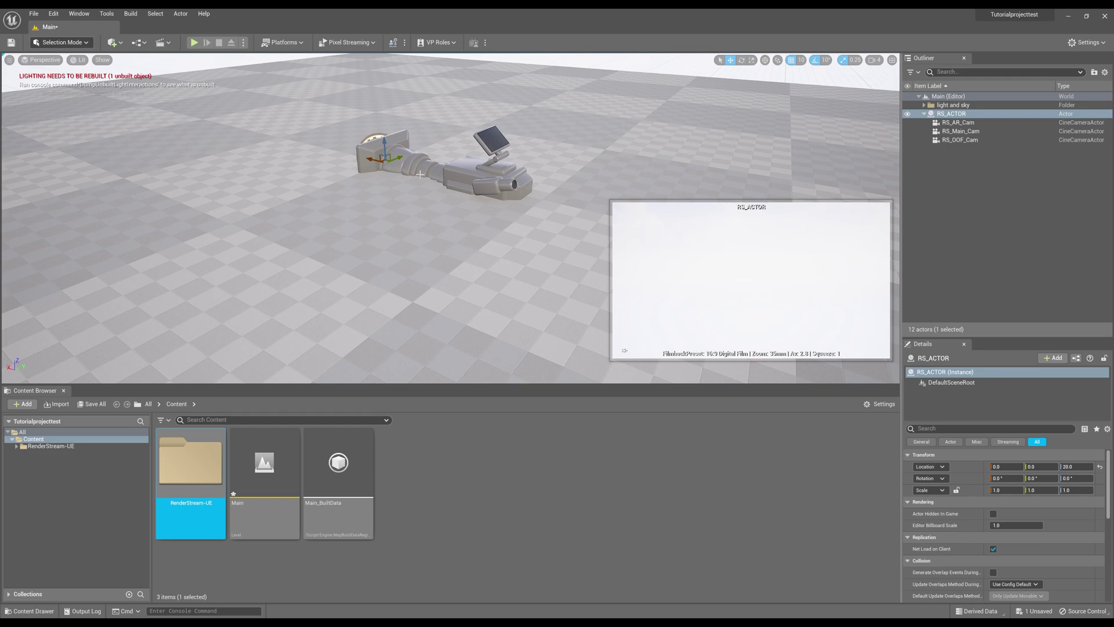
# - Raise RS_ACTOR well above the floor along the Z axis and bring it back down to a Z location of 20
pyautogui.scroll(-3, 420, 174)
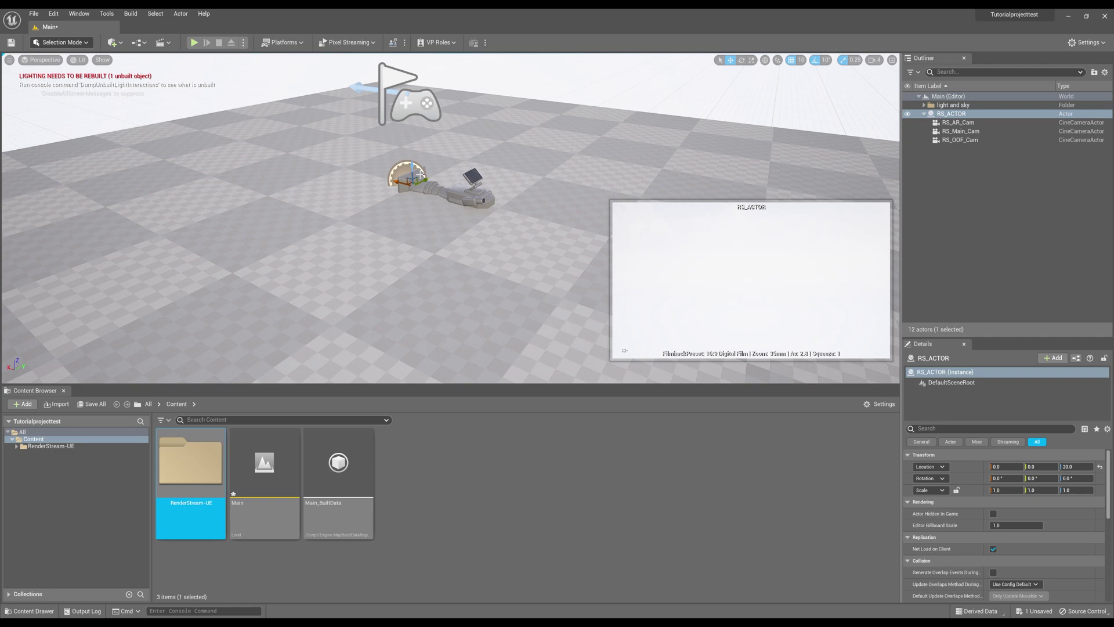
pyautogui.scroll(-5, 451, 218)
pyautogui.scroll(6, 450, 218)
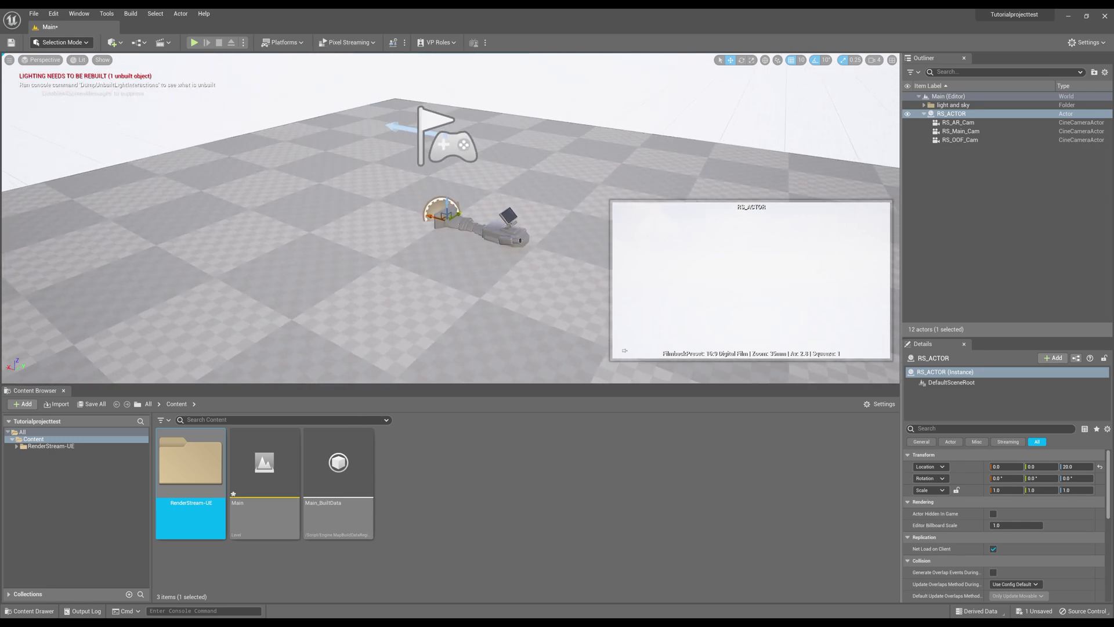
pyautogui.moveTo(448, 203); pyautogui.dragTo(448, 77)
pyautogui.press('f')
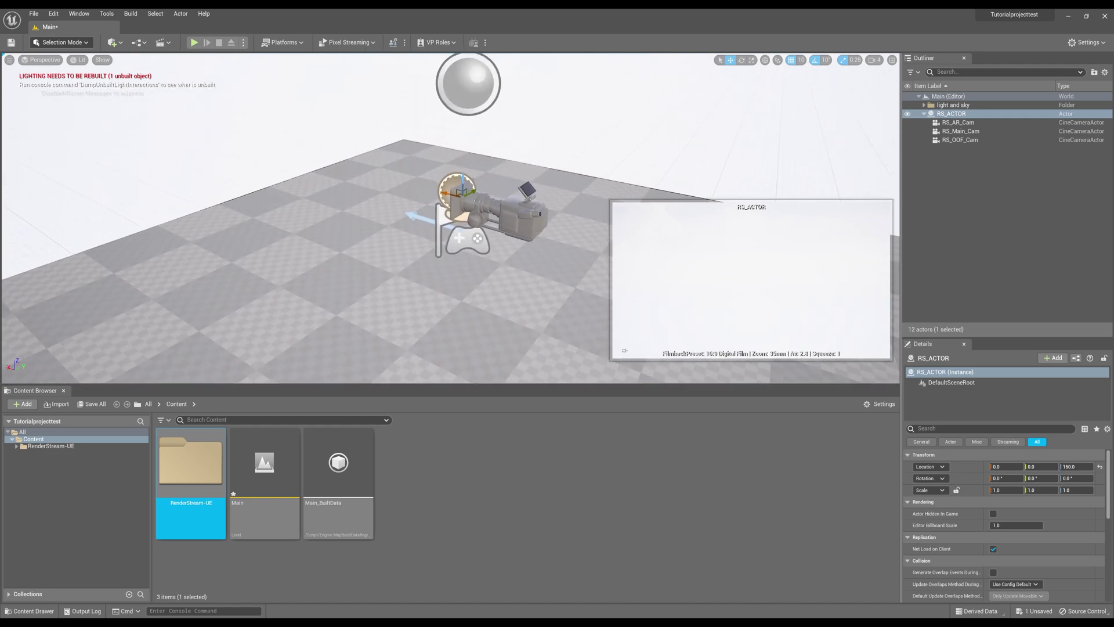
pyautogui.moveTo(451, 218); pyautogui.dragTo(406, 200, button='right')
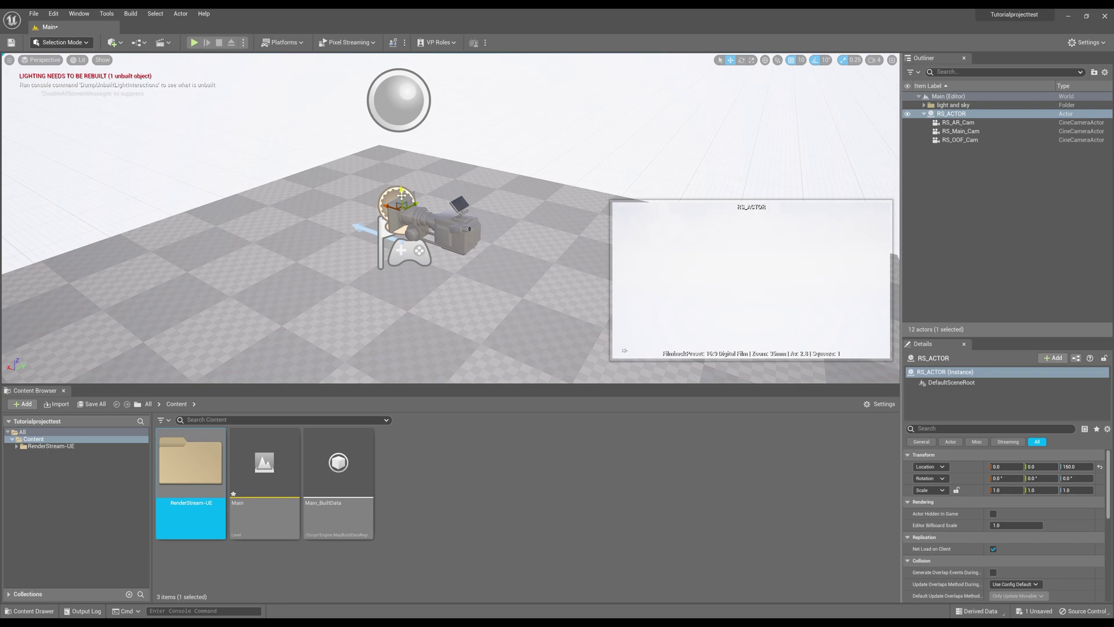
pyautogui.moveTo(400, 195); pyautogui.dragTo(423, 306)
pyautogui.moveTo(424, 306); pyautogui.dragTo(419, 348, button='right')
pyautogui.scroll(-2, 521, 285)
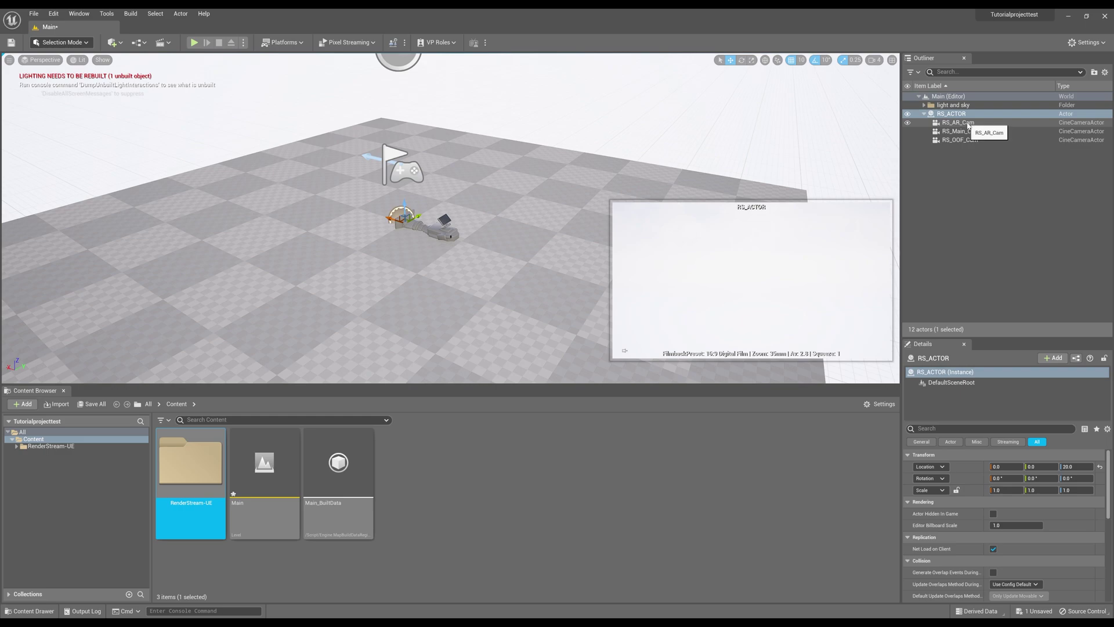
# - Add a Render Stream Channel Definition component to RS_AR_Cam and set its Default Visibility to Hidden
pyautogui.click(968, 124)
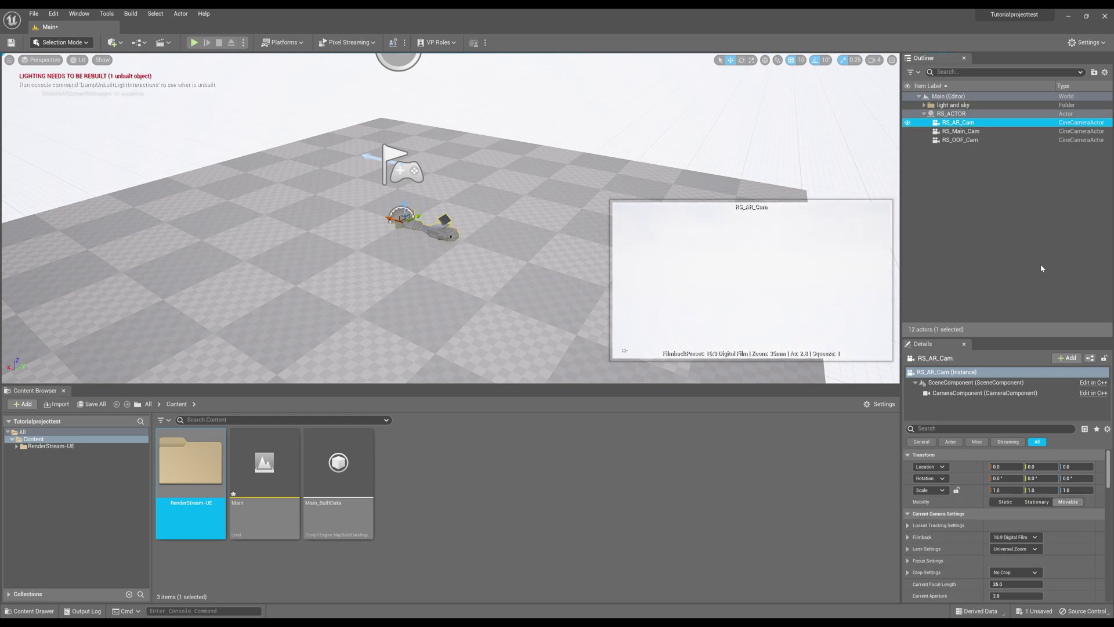
pyautogui.click(1066, 357)
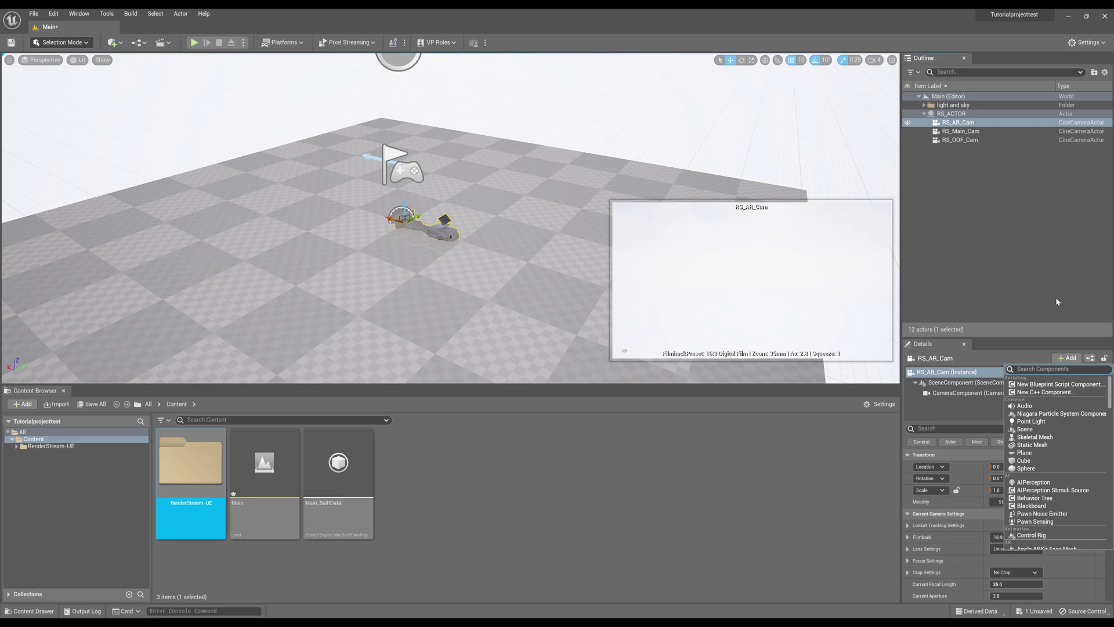
pyautogui.write('render')
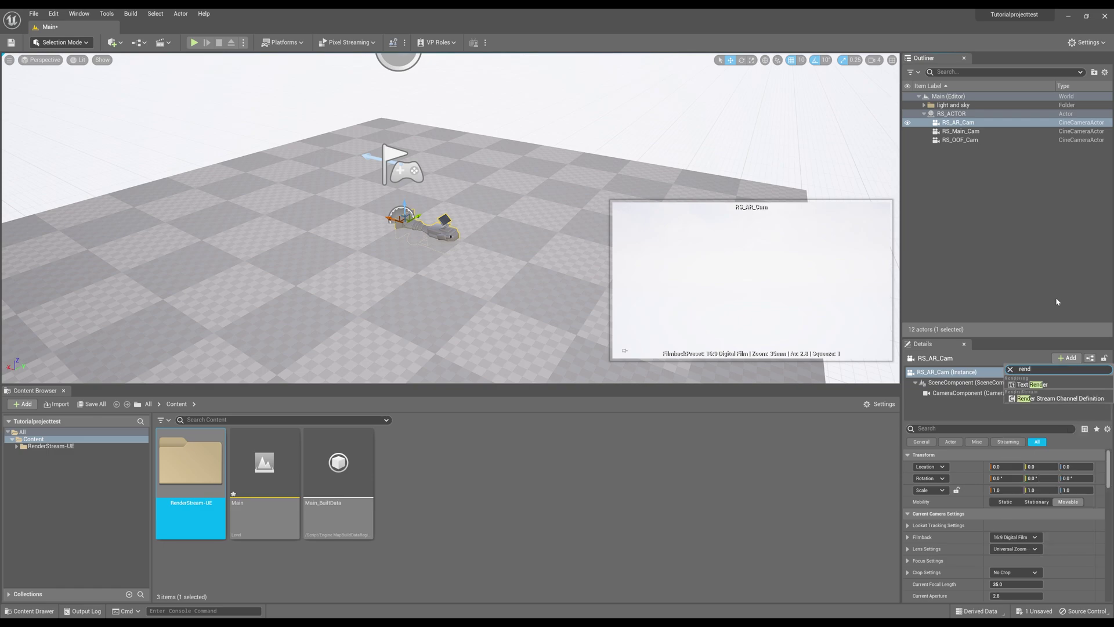
pyautogui.click(1042, 398)
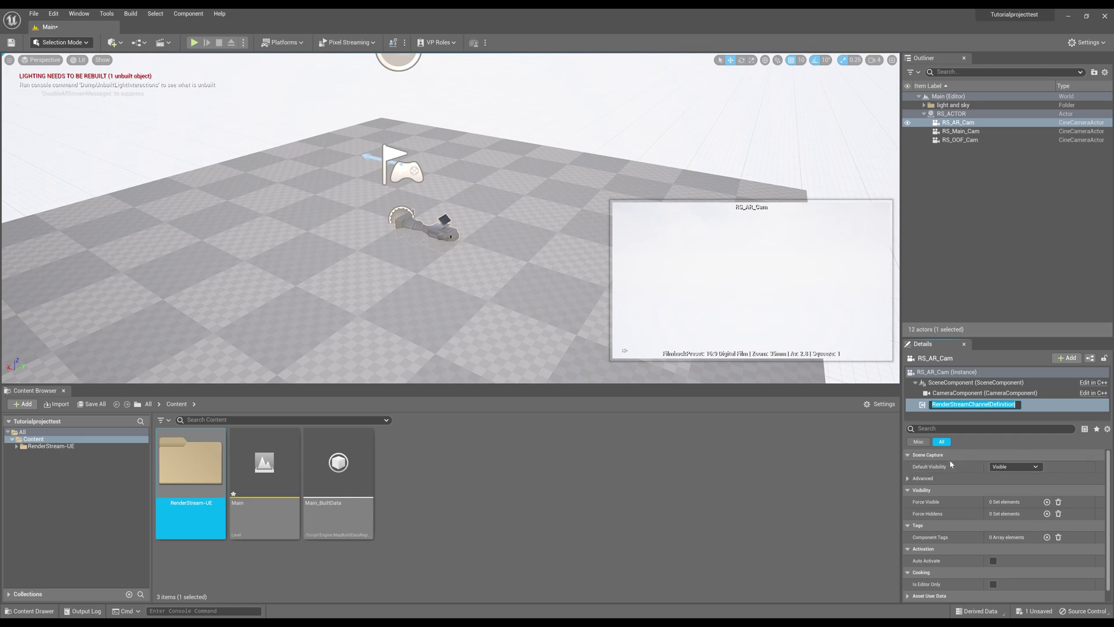
pyautogui.scroll(-1, 963, 481)
pyautogui.scroll(1, 967, 496)
pyautogui.press('Return')
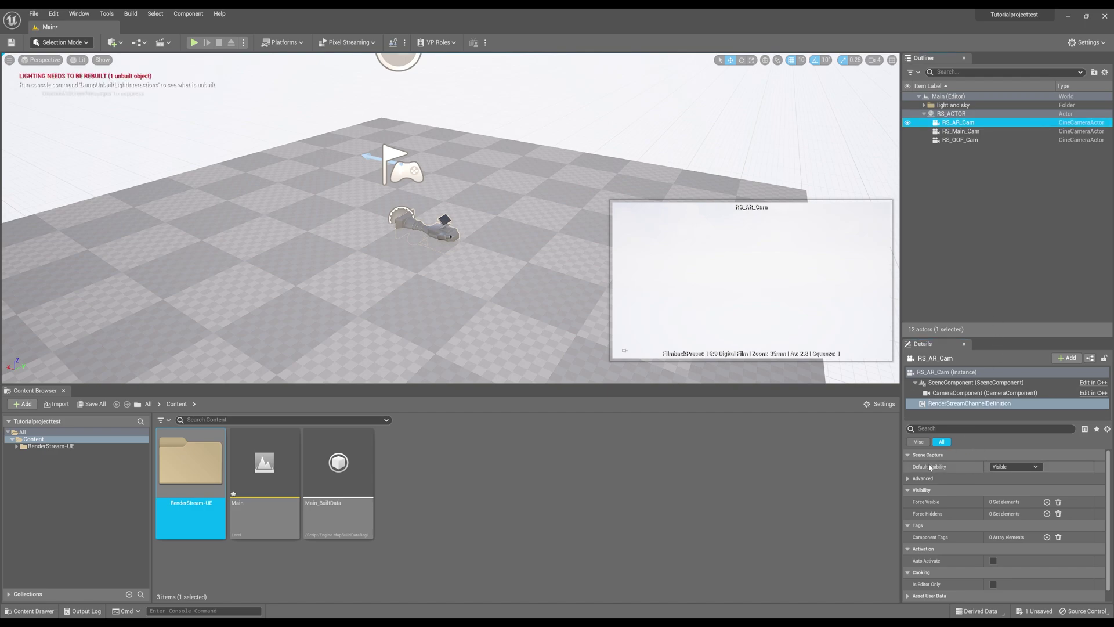
pyautogui.click(1010, 467)
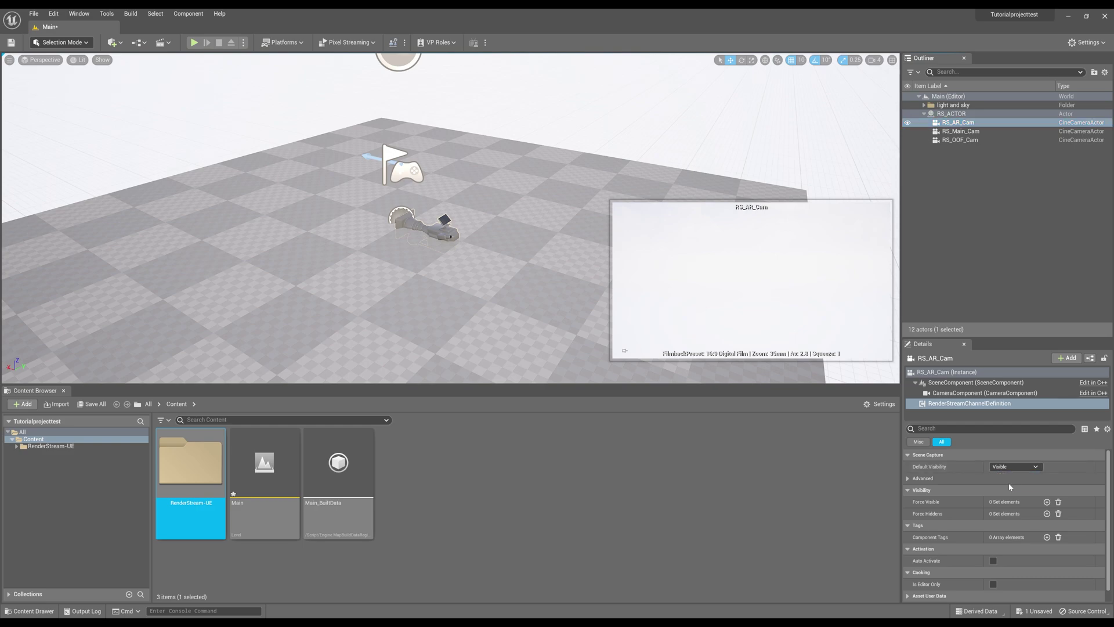
pyautogui.click(1010, 486)
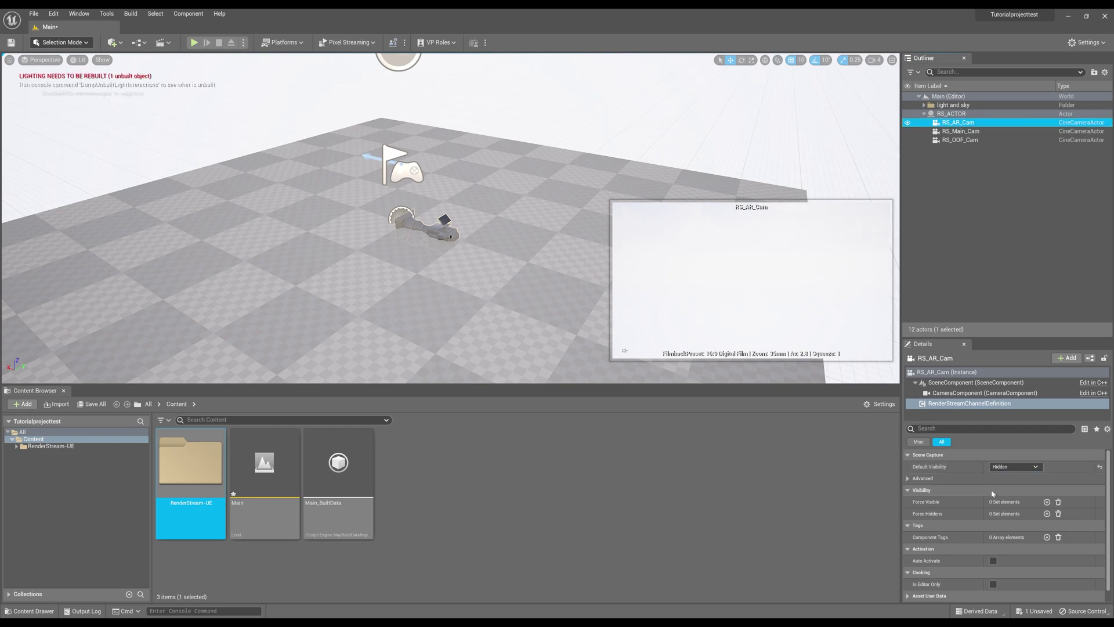
# - Try adding the Floor actor as a Force Visible element of RS_AR_Cam's channel definition, and reset the Force Visible set to empty
pyautogui.click(1047, 503)
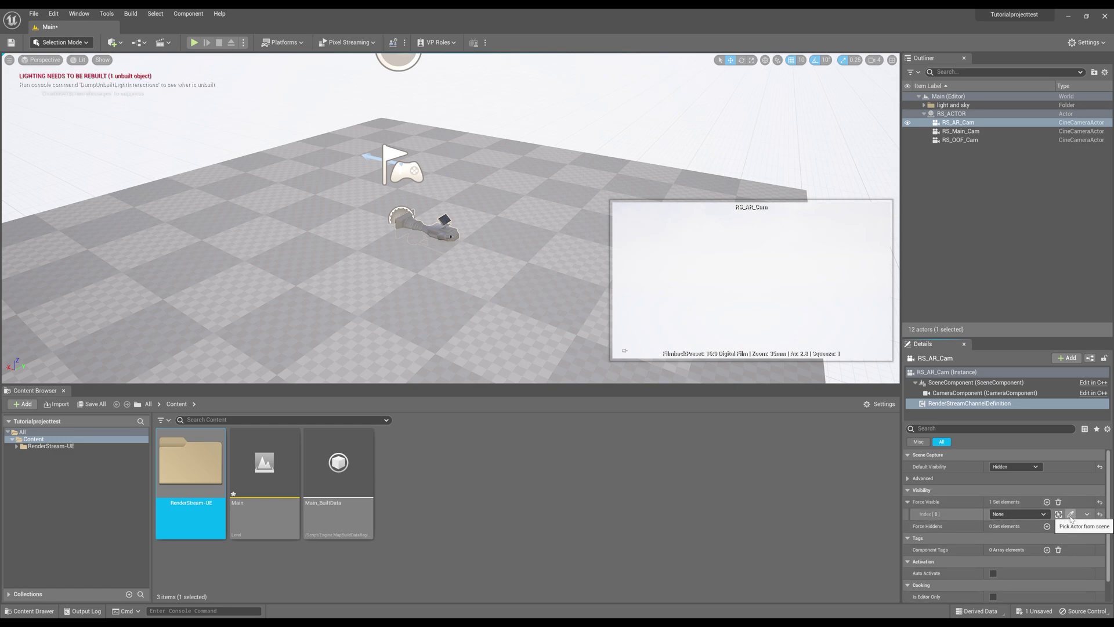
pyautogui.click(1071, 516)
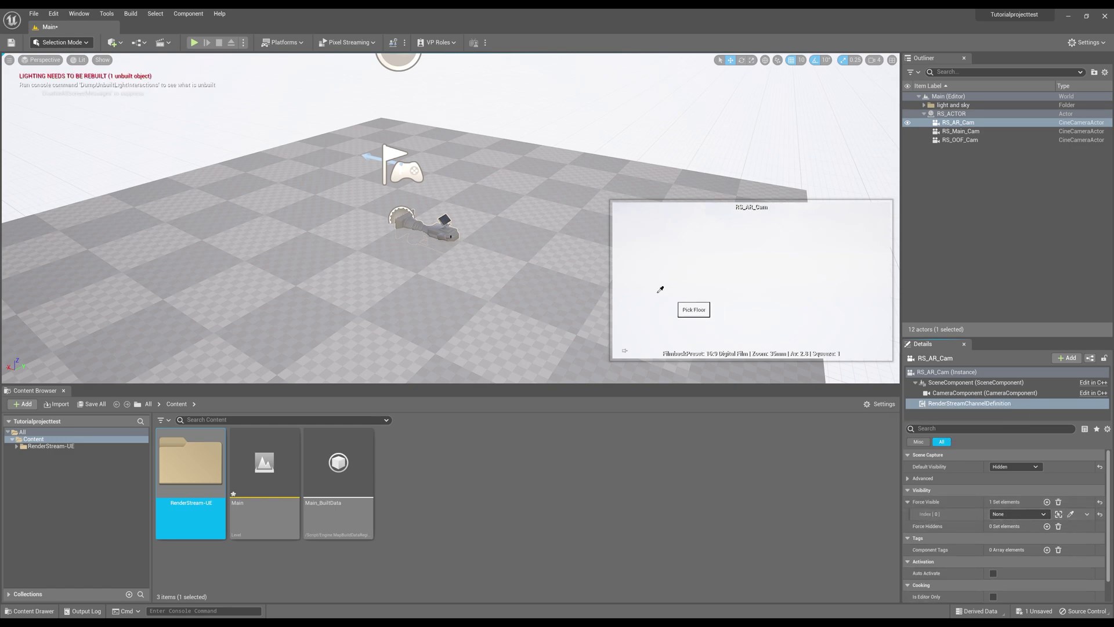
pyautogui.click(661, 289)
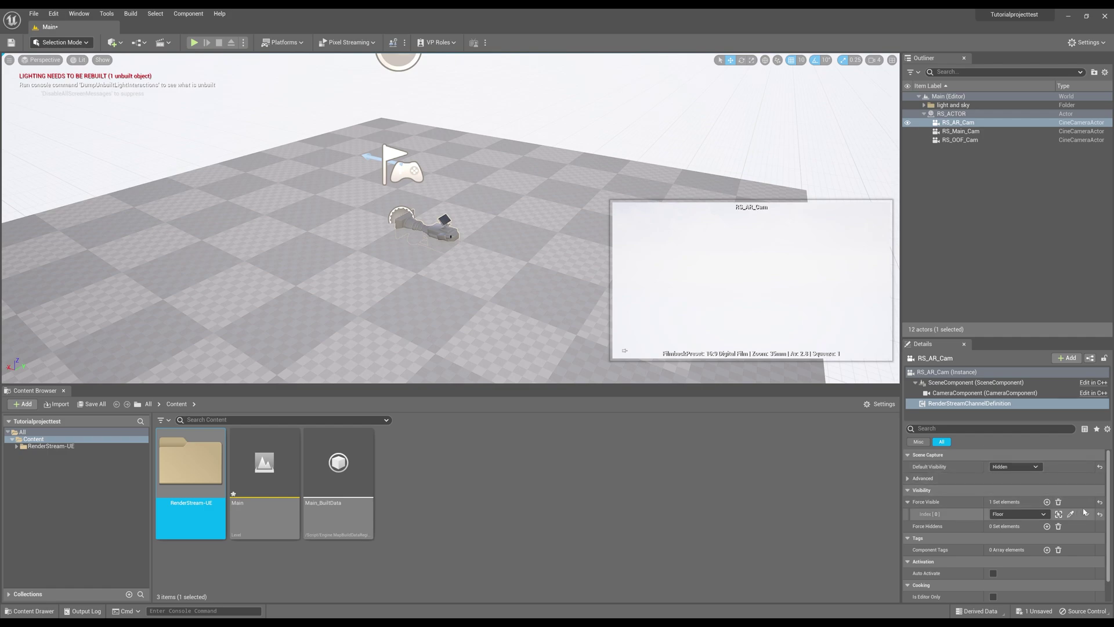
pyautogui.click(1100, 514)
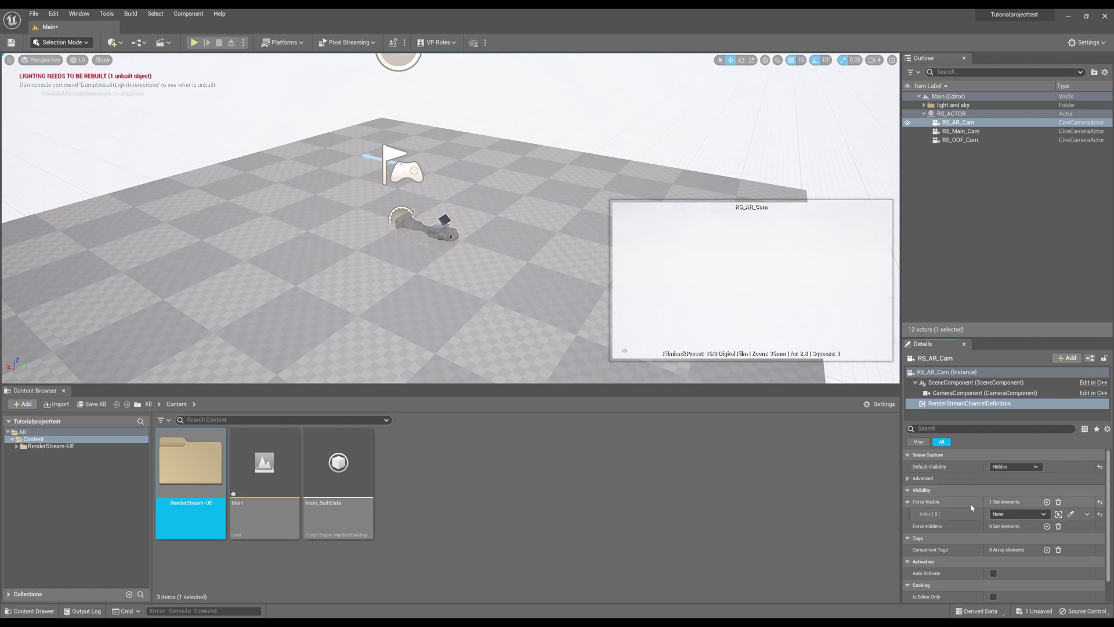
pyautogui.click(1098, 503)
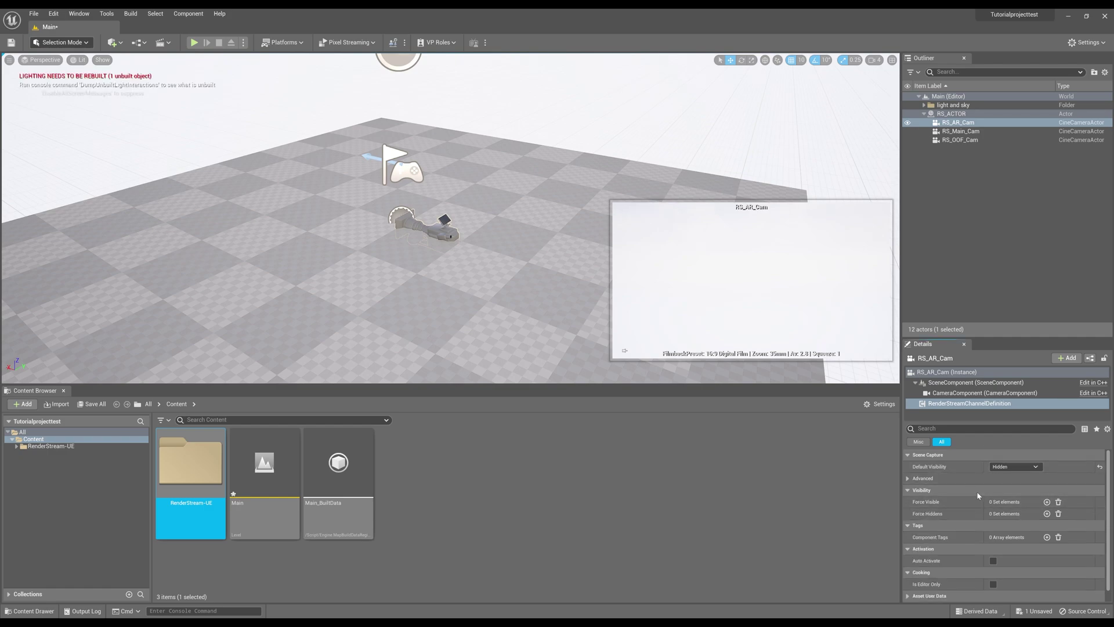
# - Add a Render Stream Channel Definition component to RS_Main_Cam
pyautogui.click(960, 131)
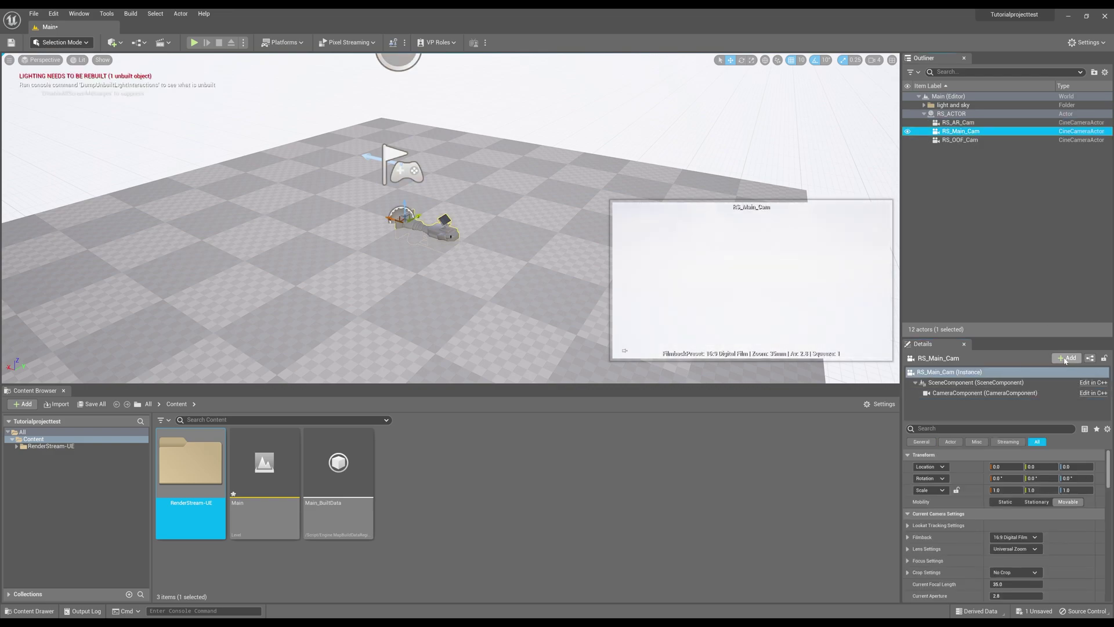
pyautogui.click(1065, 358)
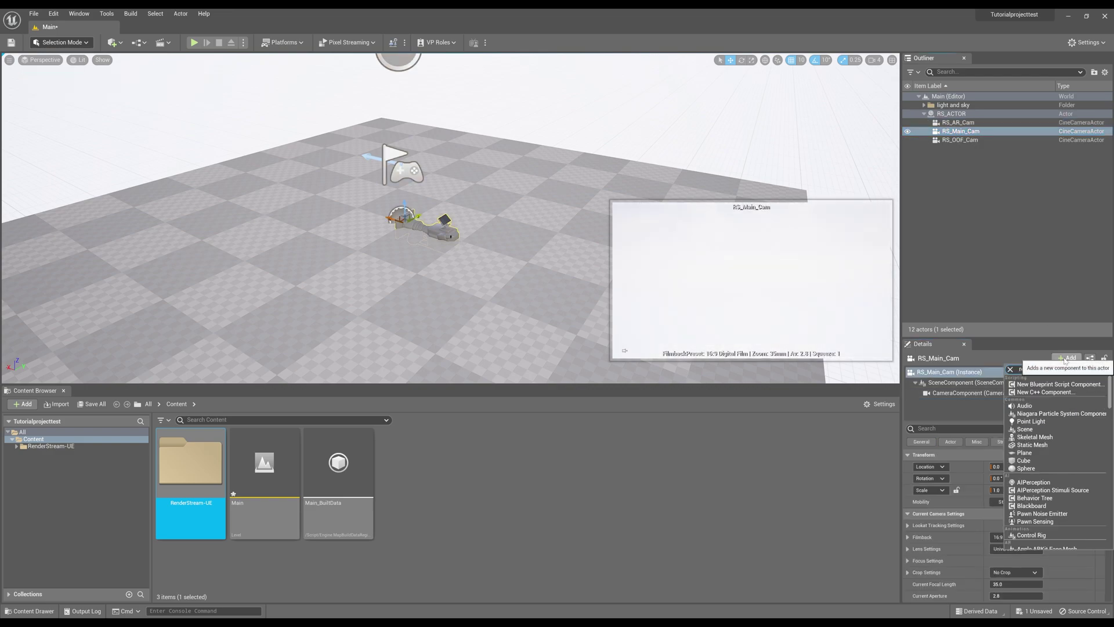
pyautogui.click(1066, 359)
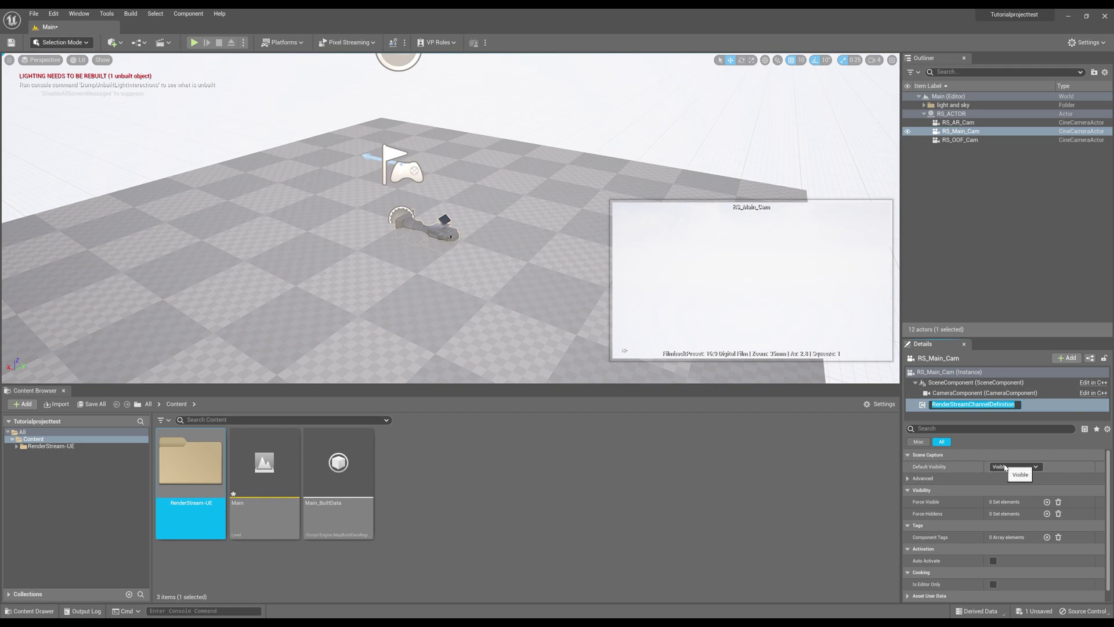
# - Add a Render Stream Channel Definition component to RS_OOF_Cam and save the Main level
pyautogui.click(960, 140)
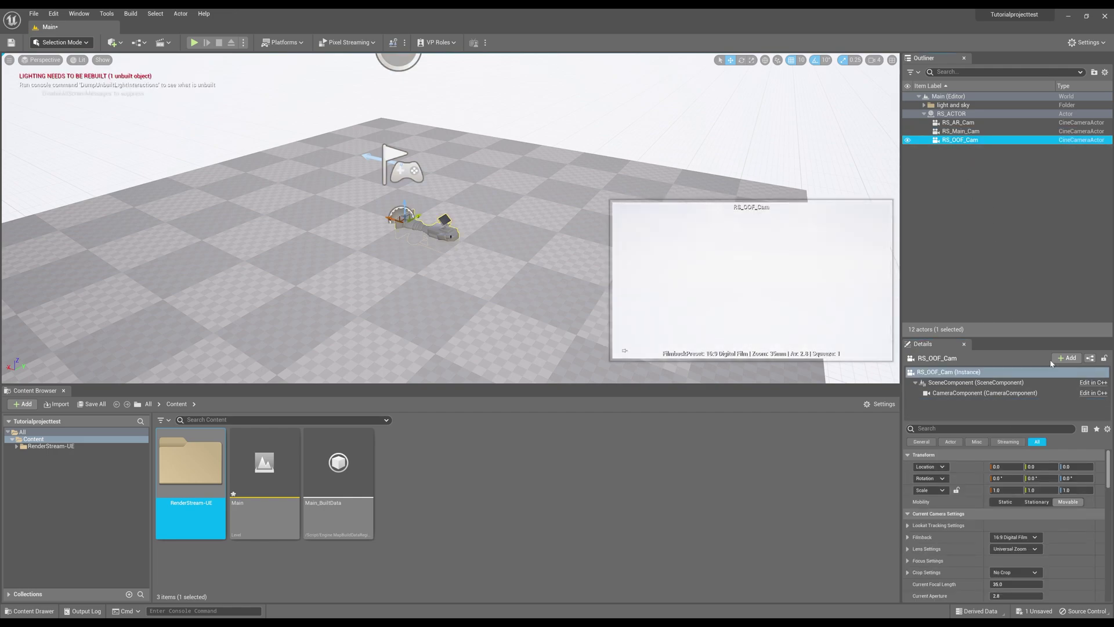
pyautogui.click(1065, 358)
pyautogui.write('render')
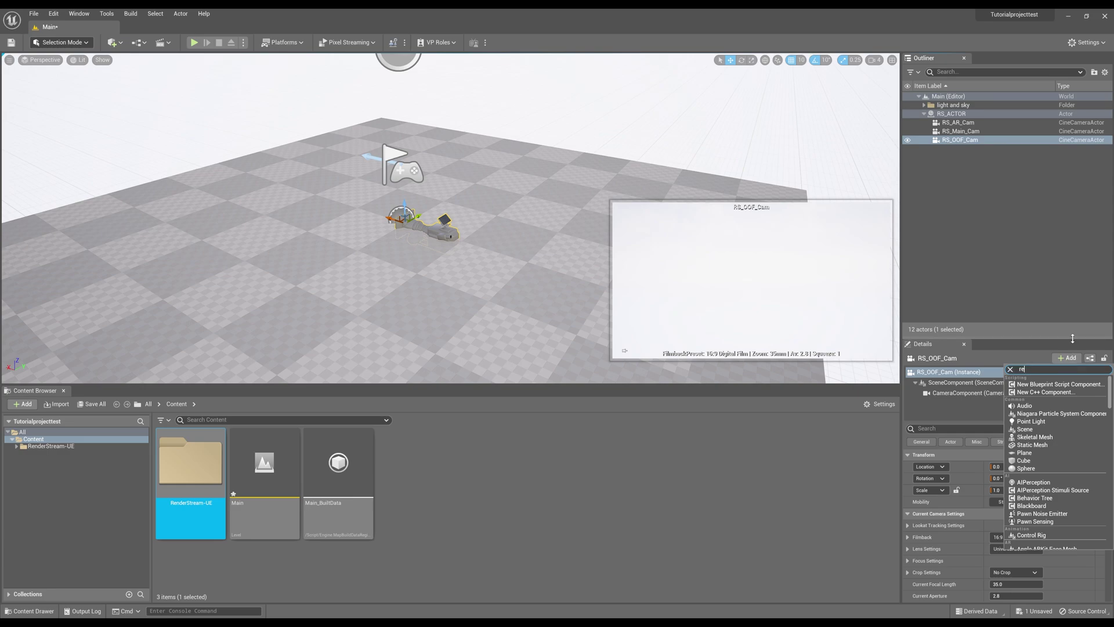
pyautogui.click(1075, 398)
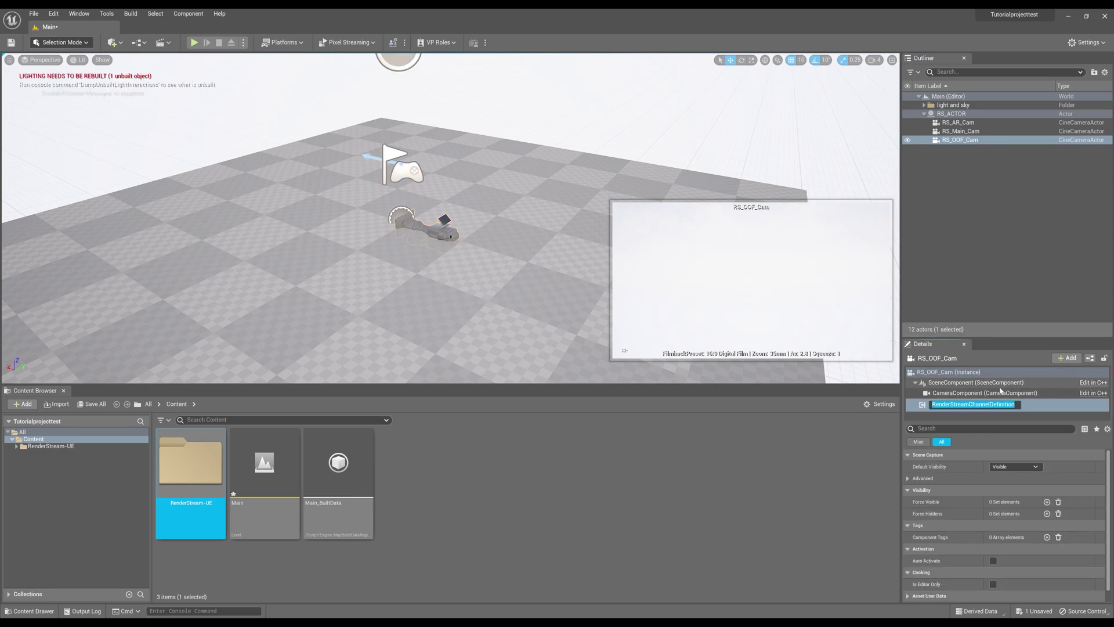
pyautogui.click(975, 284)
pyautogui.click(960, 140)
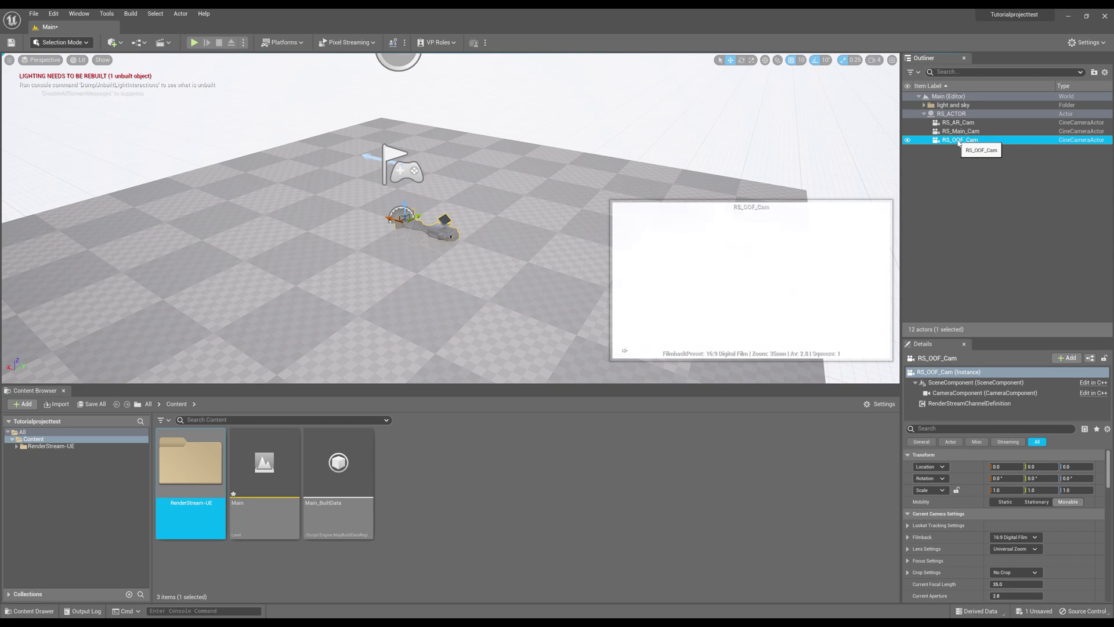
pyautogui.click(969, 207)
pyautogui.hotkey('ctrl', 's')
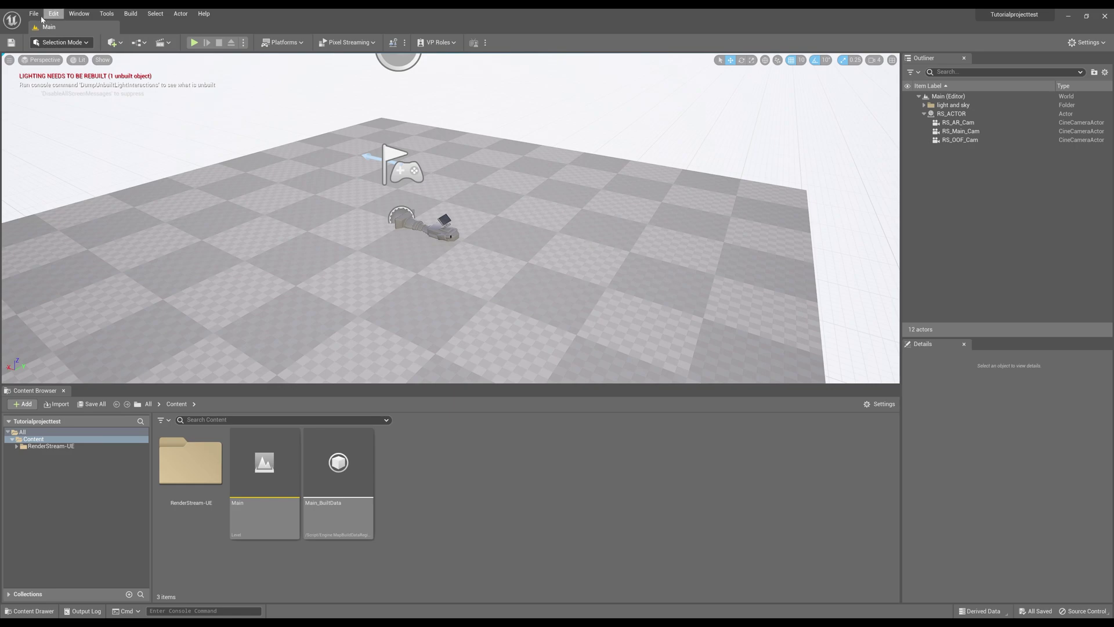
# - Set Scene Selection to Maps for the Disguise RenderStream plugin in the project settings
pyautogui.click(36, 15)
pyautogui.click(36, 17)
pyautogui.click(54, 14)
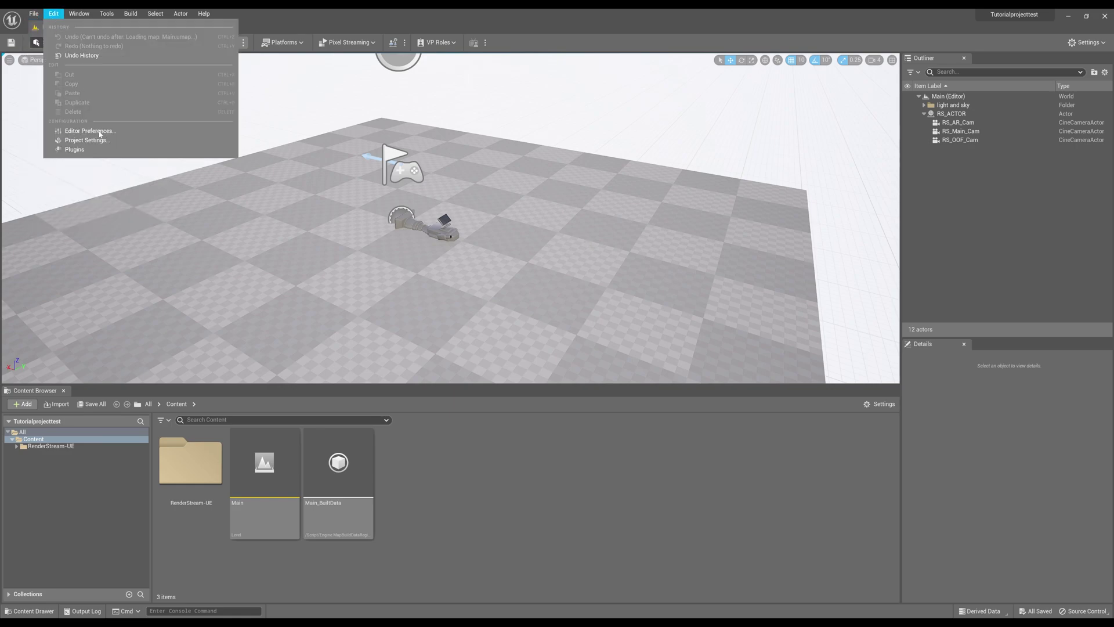
pyautogui.click(99, 142)
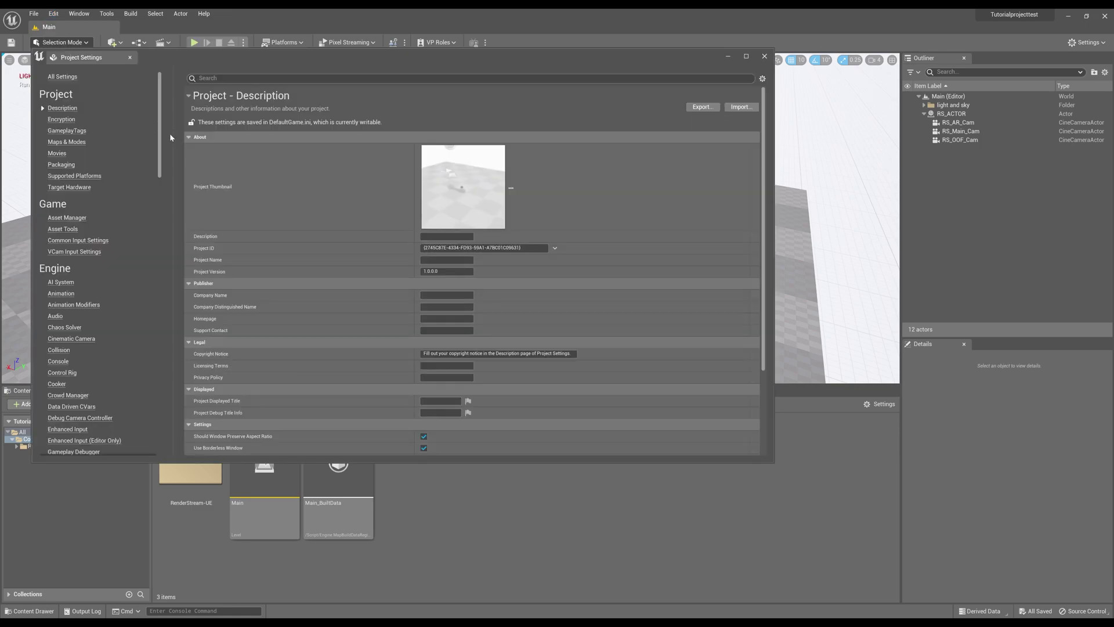
pyautogui.moveTo(158, 131); pyautogui.dragTo(179, 375)
pyautogui.click(71, 238)
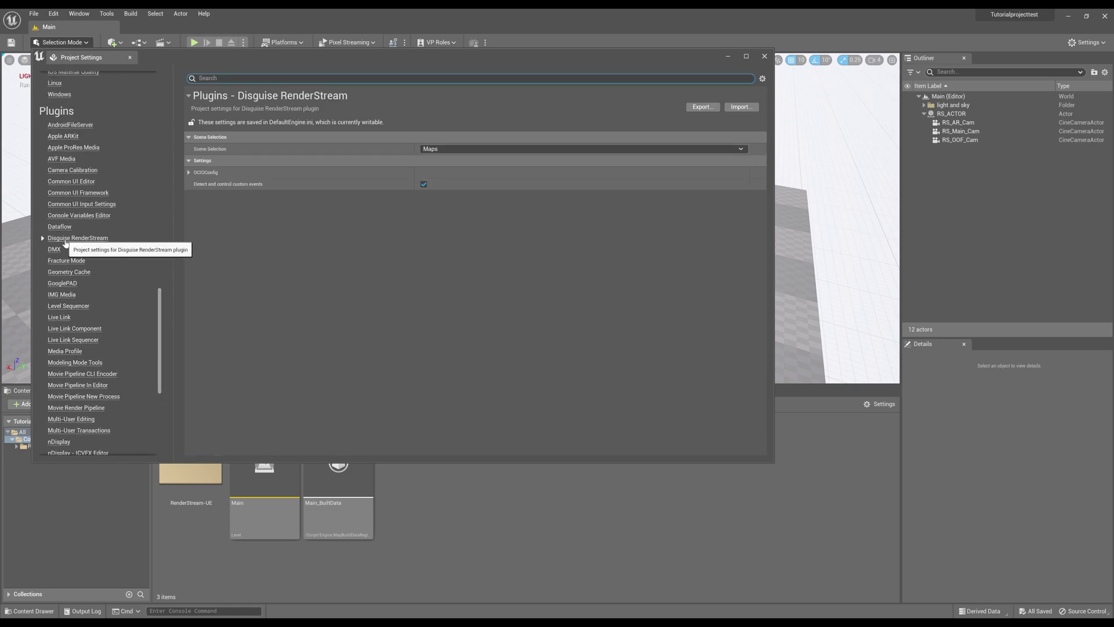
pyautogui.click(451, 149)
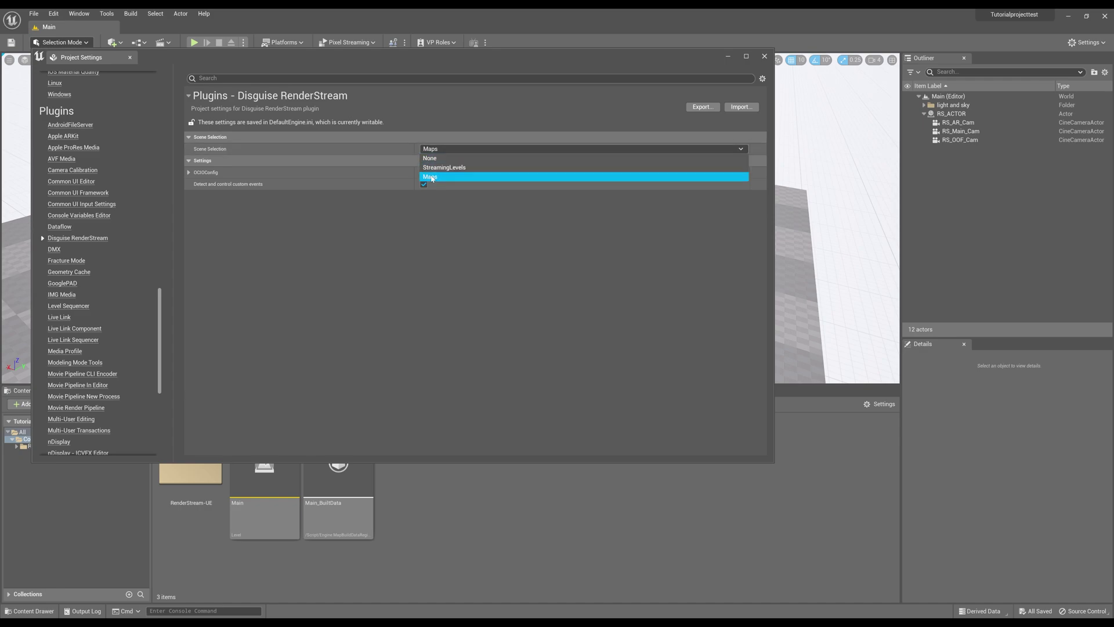
pyautogui.click(432, 178)
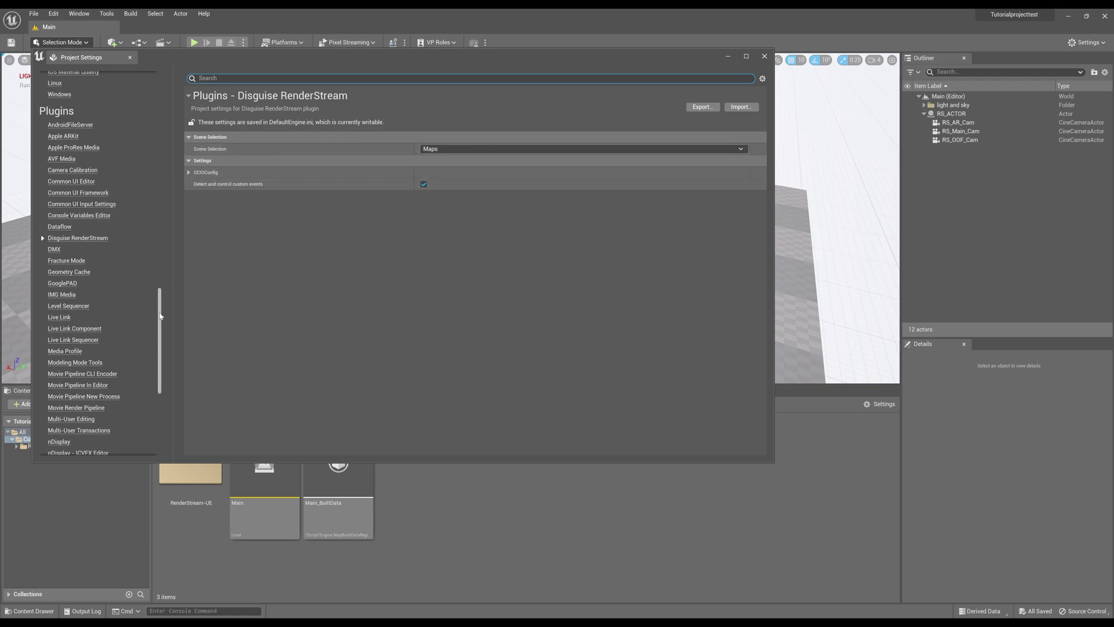
# - Set the Editor Startup Map to the Main level in the project's Maps & Modes settings
pyautogui.moveTo(159, 307); pyautogui.dragTo(164, 78)
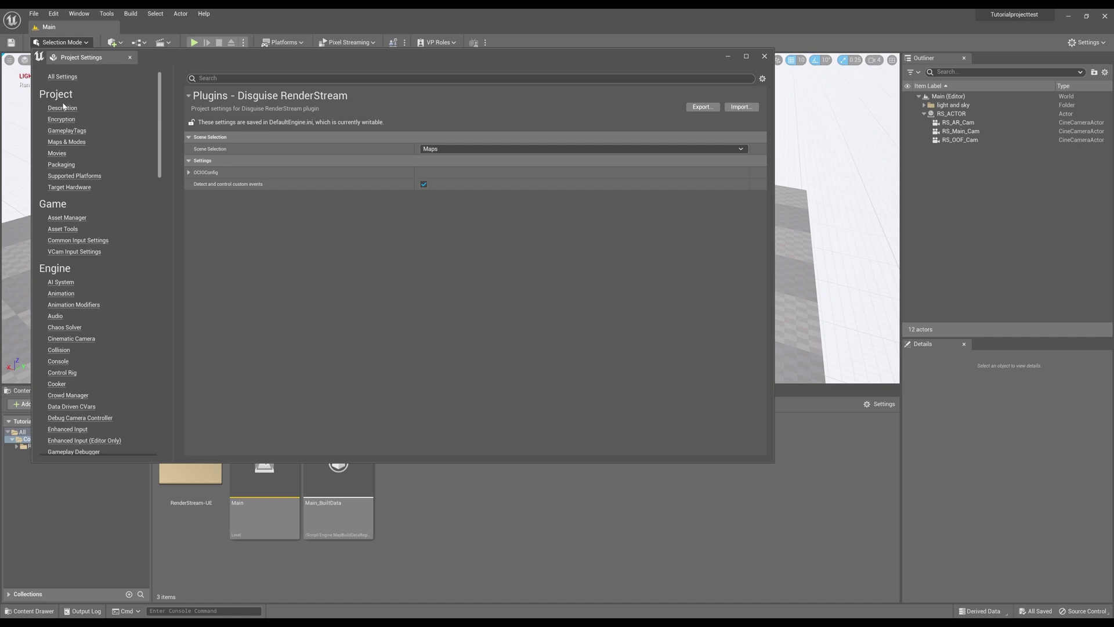
pyautogui.click(74, 142)
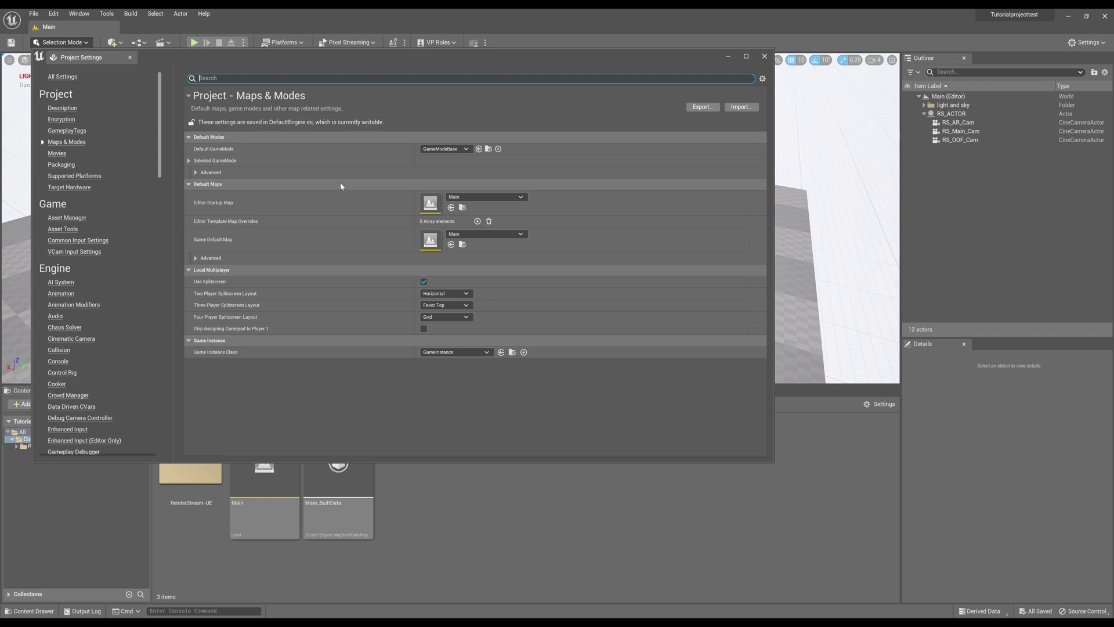
pyautogui.click(477, 198)
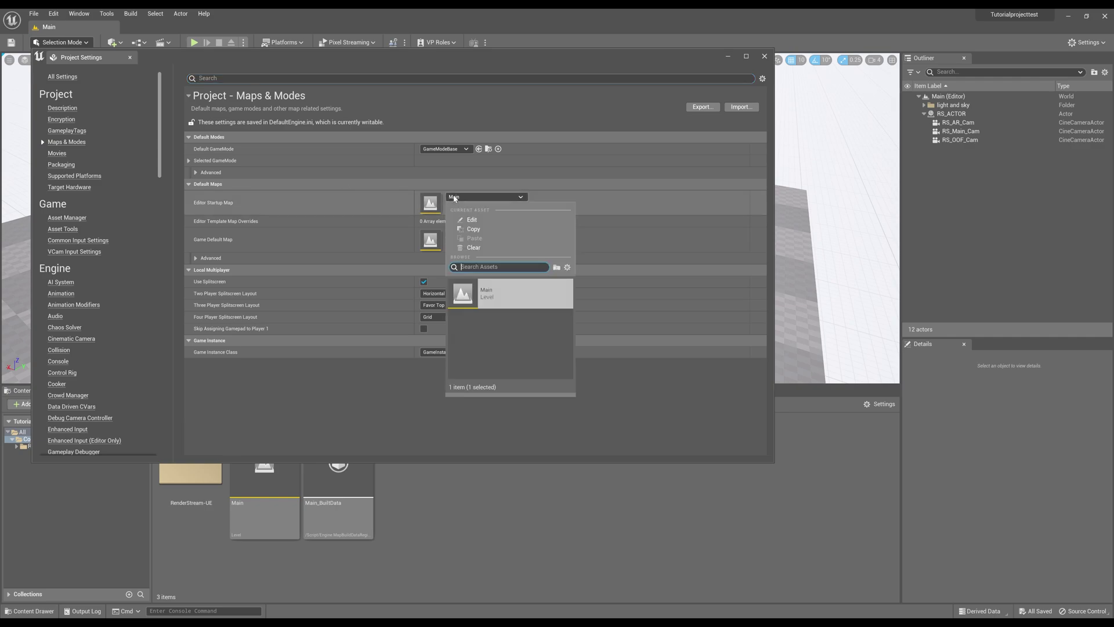
pyautogui.click(476, 298)
pyautogui.click(412, 232)
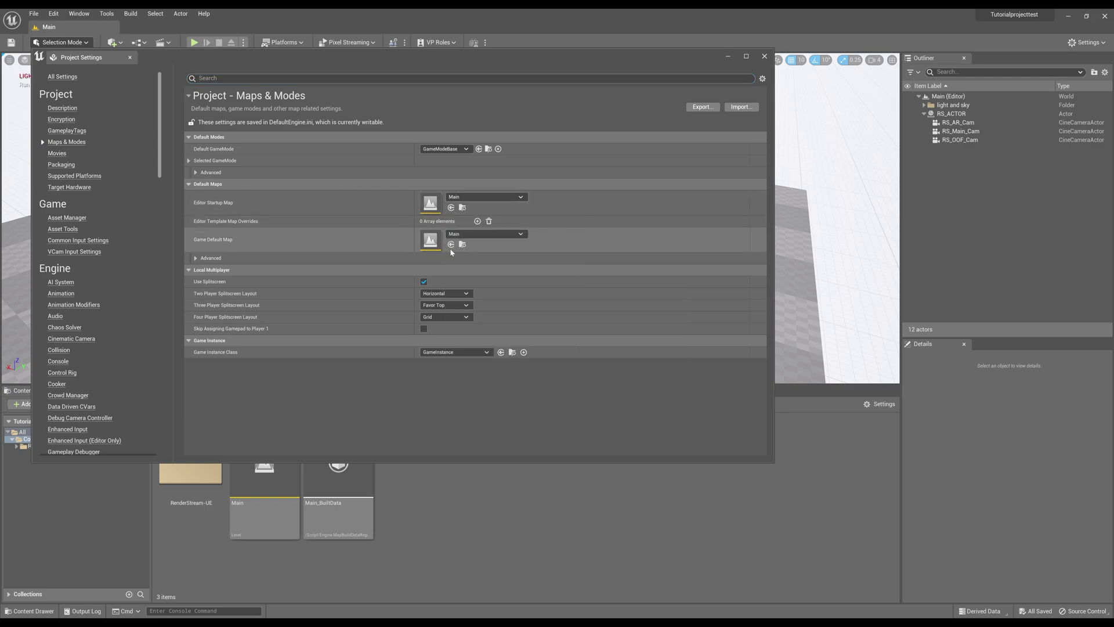
# - Check which levels are available for the Game Default Map and close the project settings
pyautogui.click(467, 234)
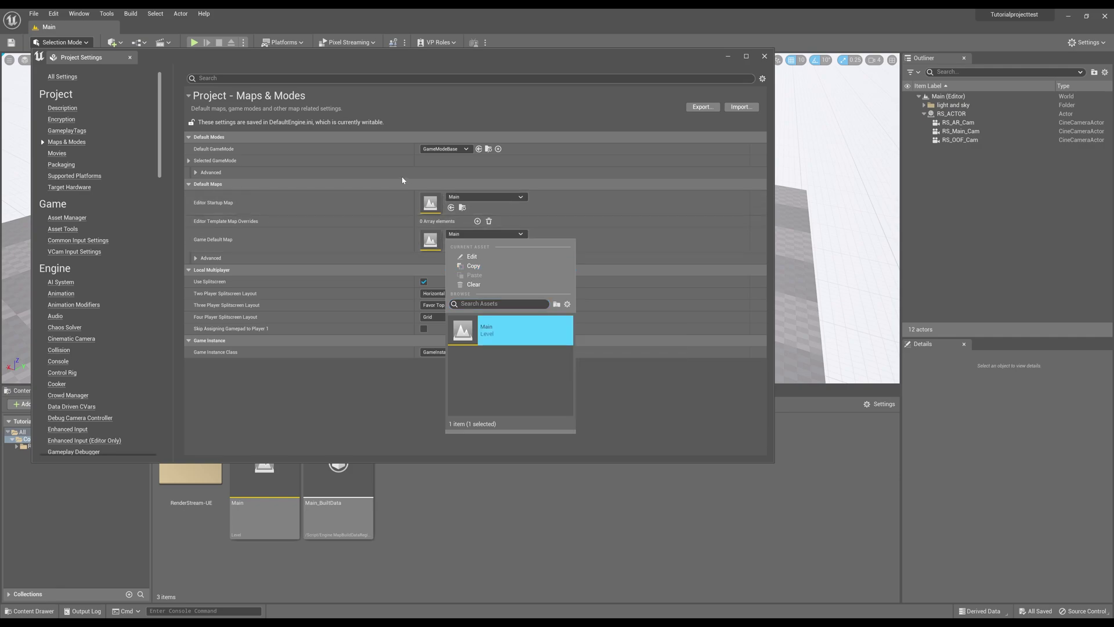
pyautogui.click(419, 112)
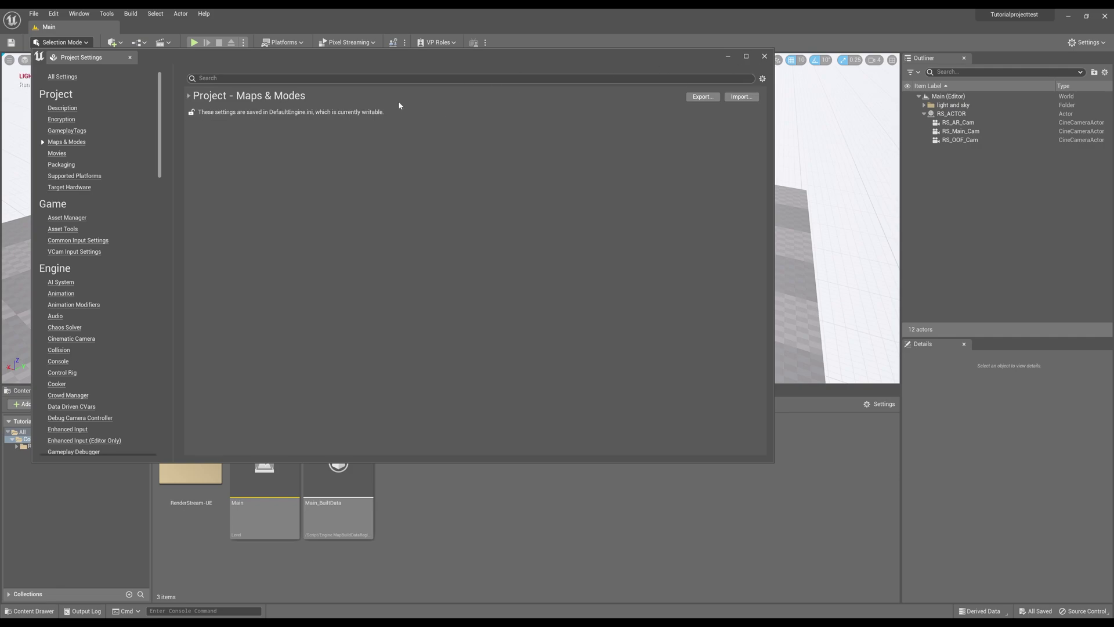
pyautogui.click(399, 105)
pyautogui.click(765, 57)
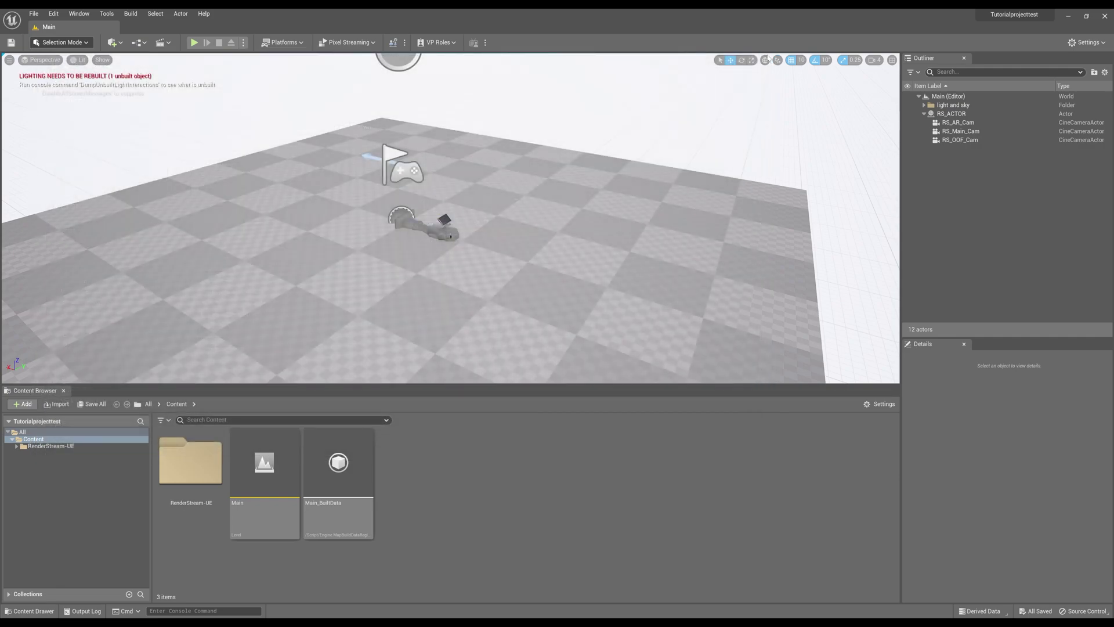